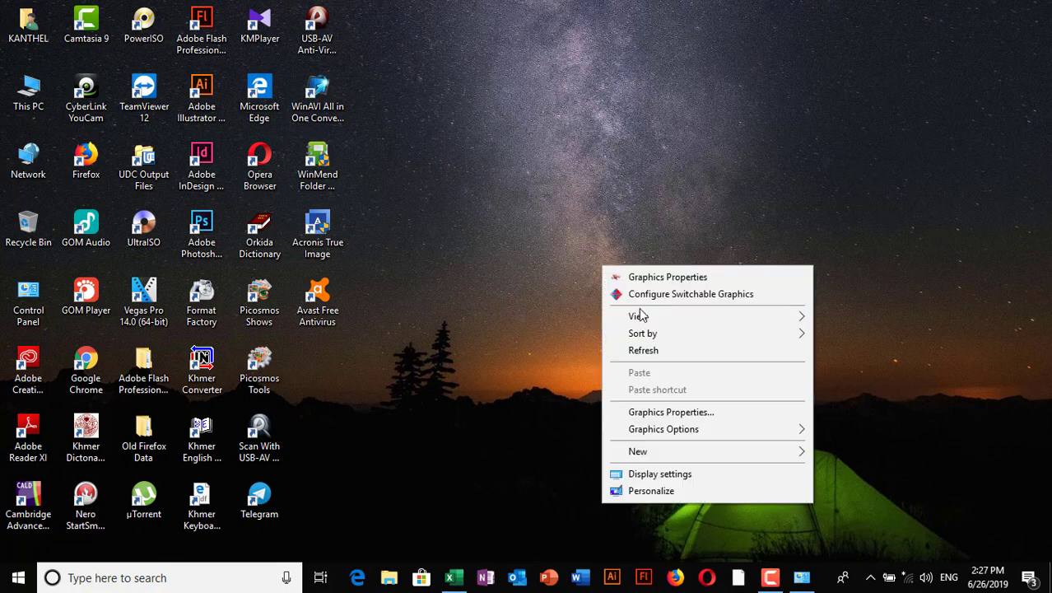
# - Refresh the Windows desktop and switch back to the Excel Exercise workbook
pyautogui.click(650, 348)
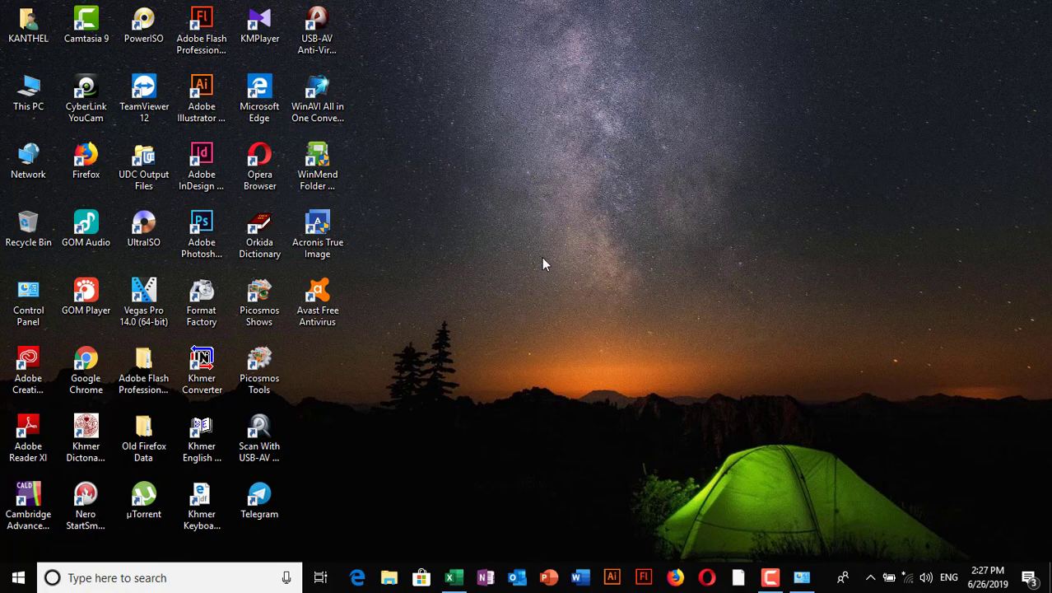
pyautogui.rightClick(543, 259)
pyautogui.click(585, 343)
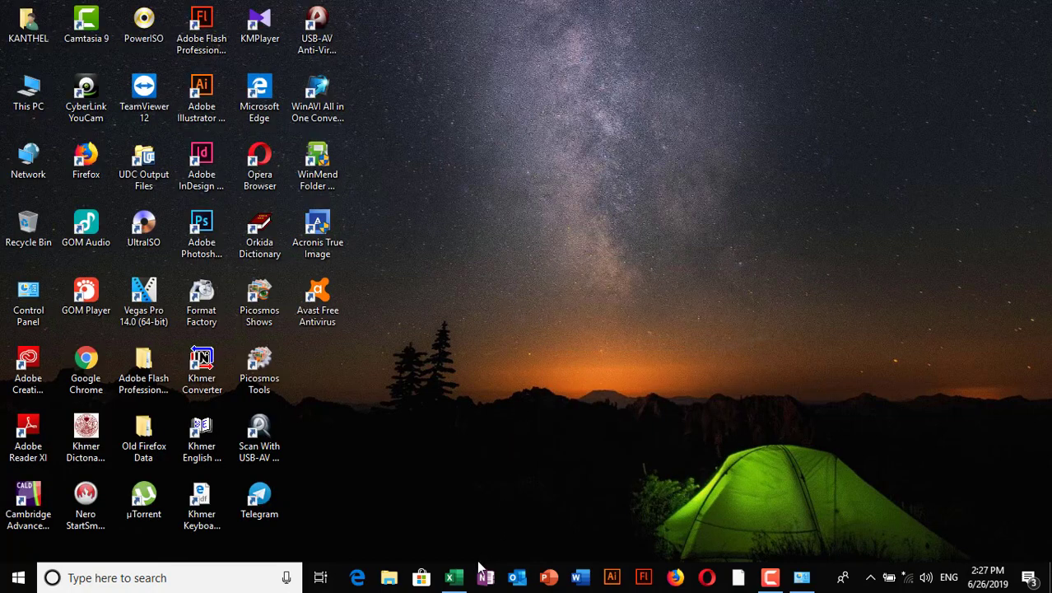
pyautogui.hotkey('alt', 'Tab')
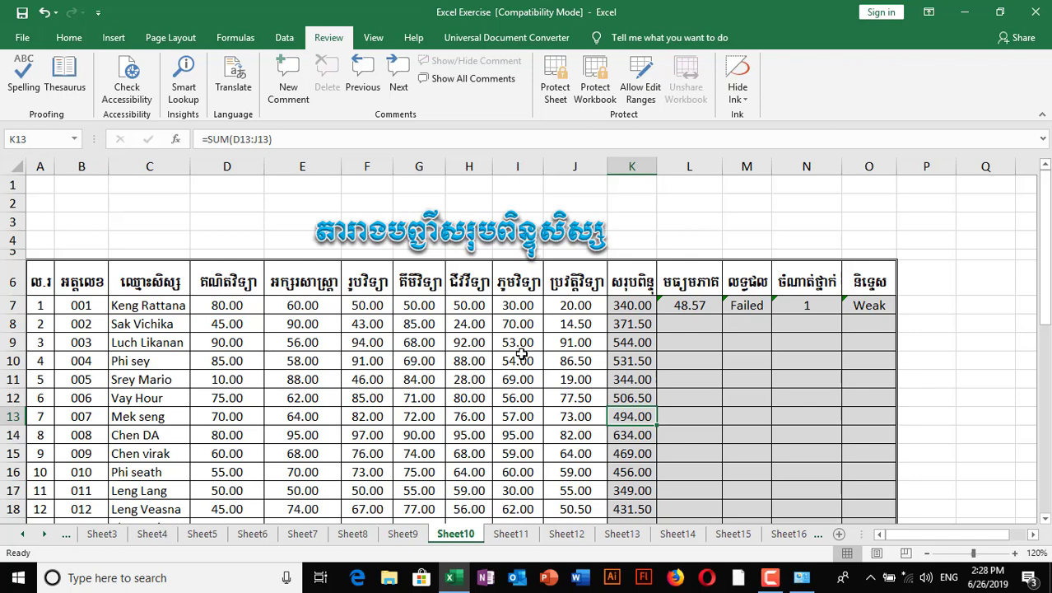
# - Delete the total formula in K7 so the first student's total cell is empty
pyautogui.click(632, 306)
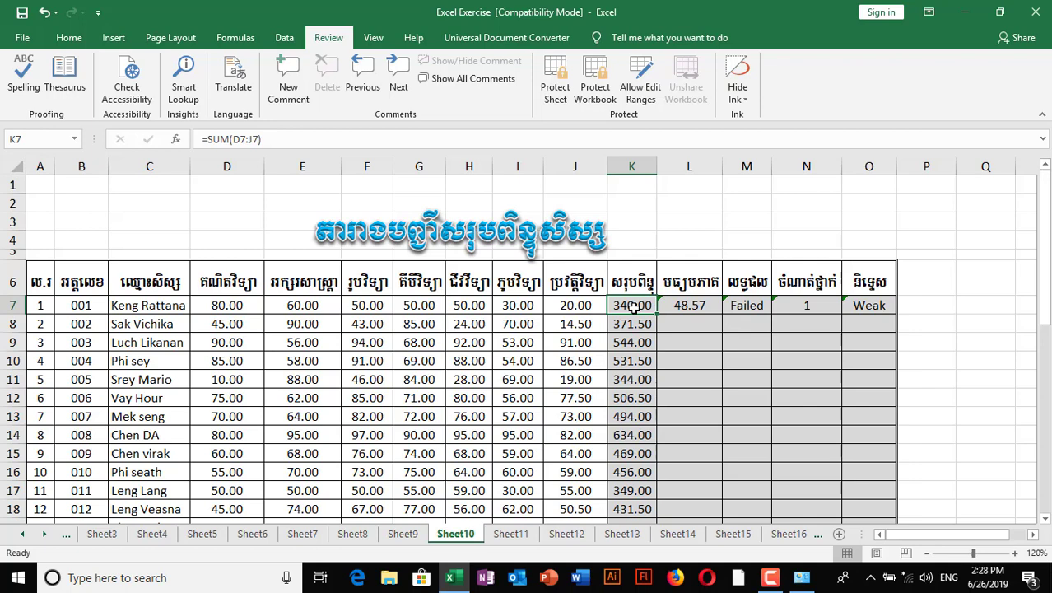
pyautogui.moveTo(346, 138); pyautogui.dragTo(190, 140)
pyautogui.click(284, 142)
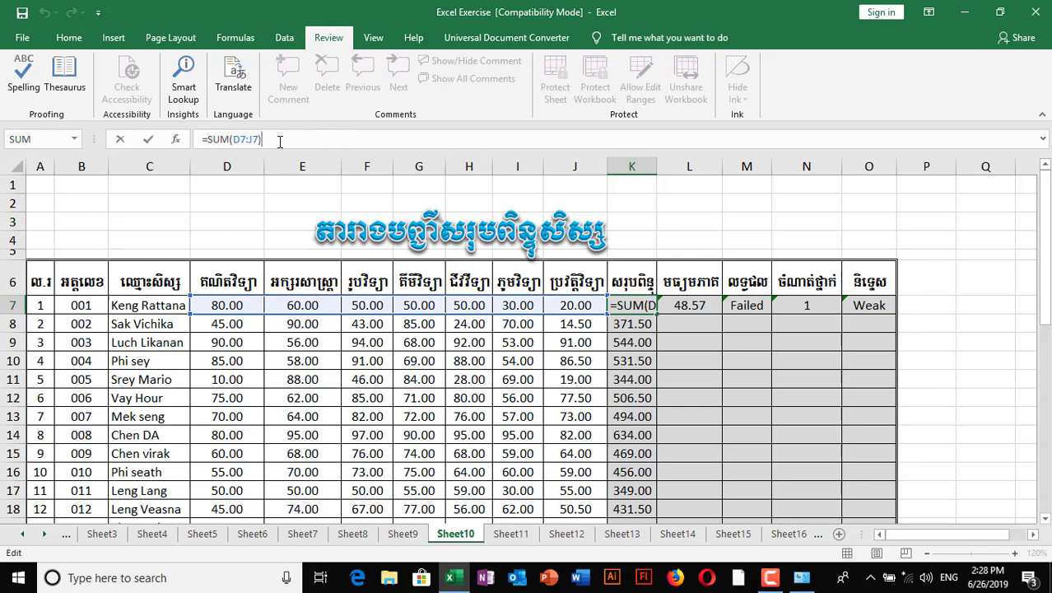
pyautogui.moveTo(280, 142); pyautogui.dragTo(204, 140)
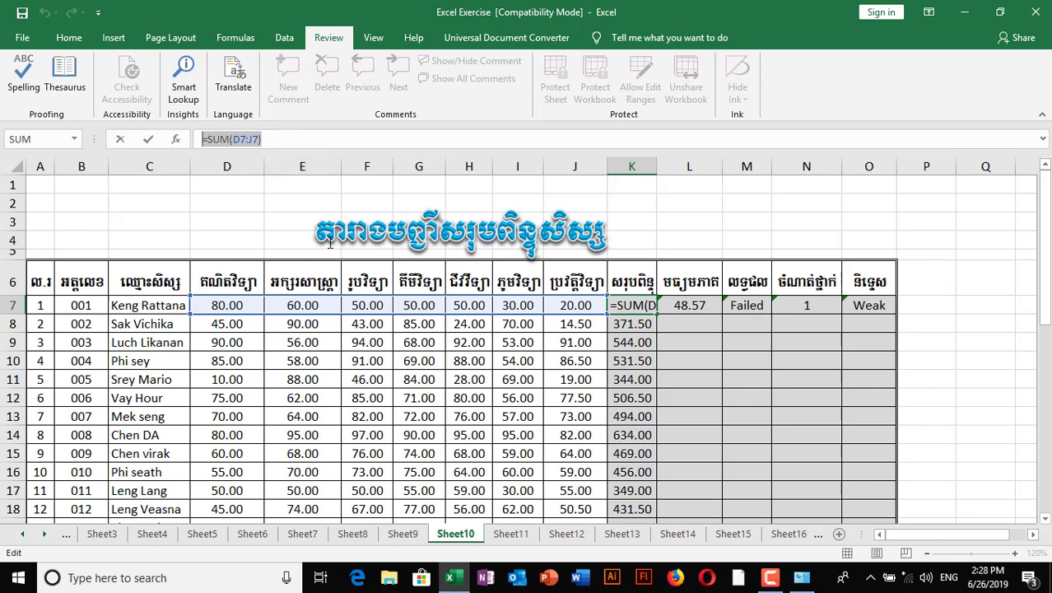
pyautogui.click(553, 429)
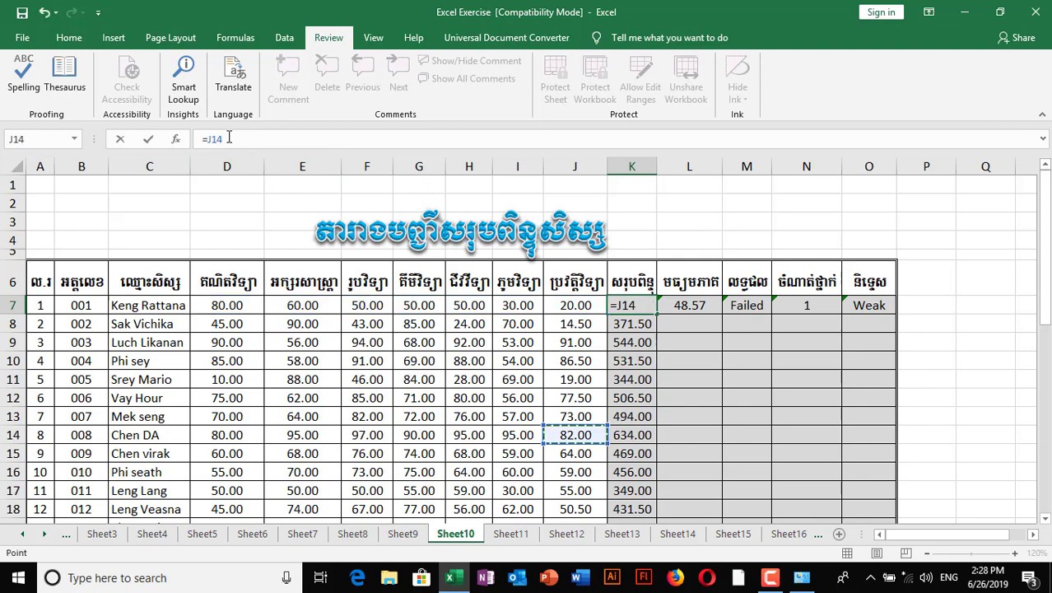
pyautogui.press('BackSpace')
pyautogui.press('BackSpace')
pyautogui.press('BackSpace')
pyautogui.press('Return')
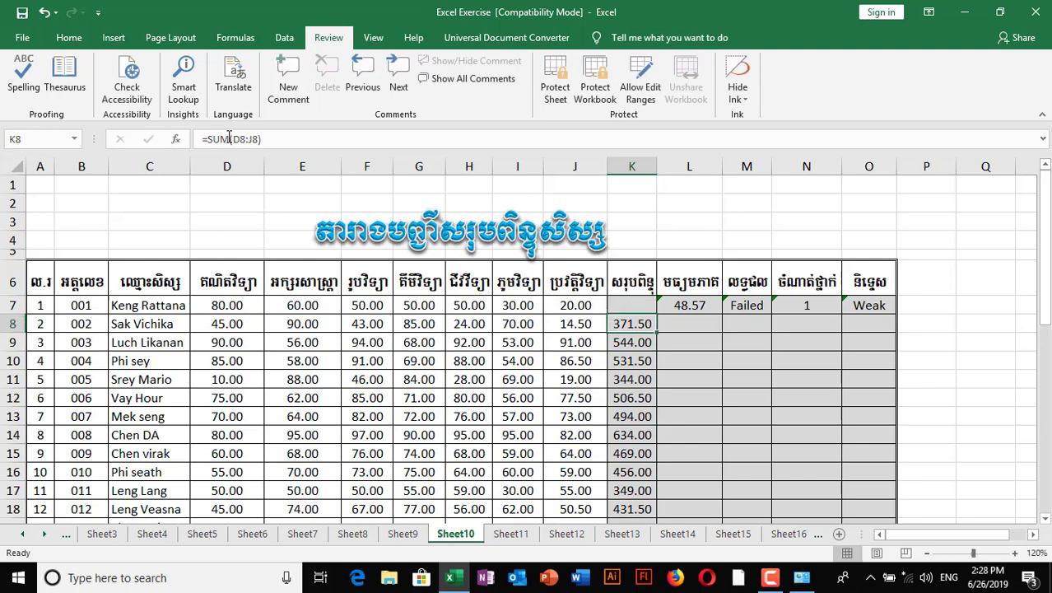
pyautogui.click(633, 304)
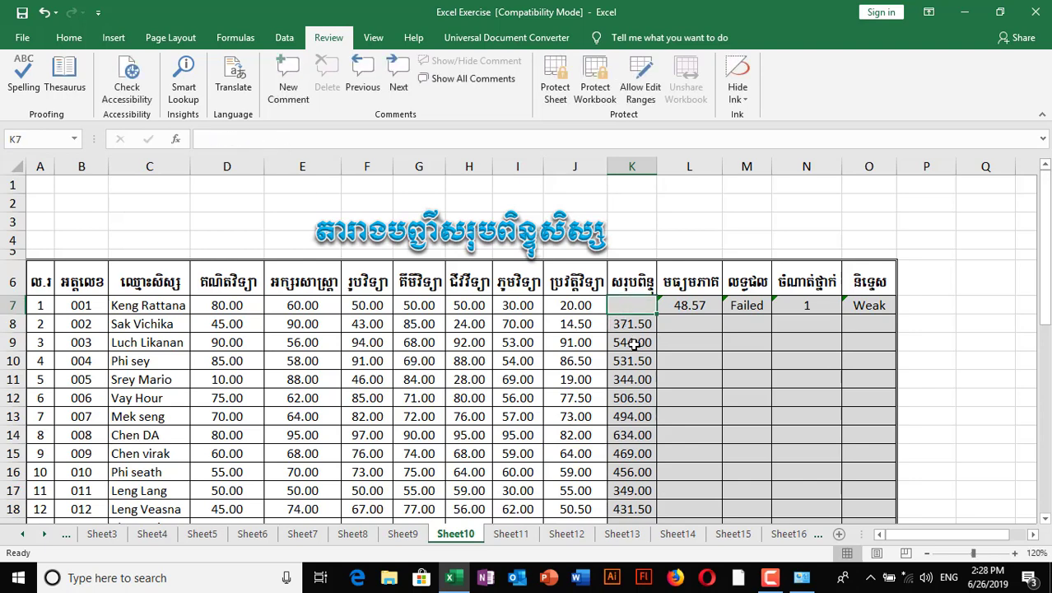
pyautogui.click(633, 343)
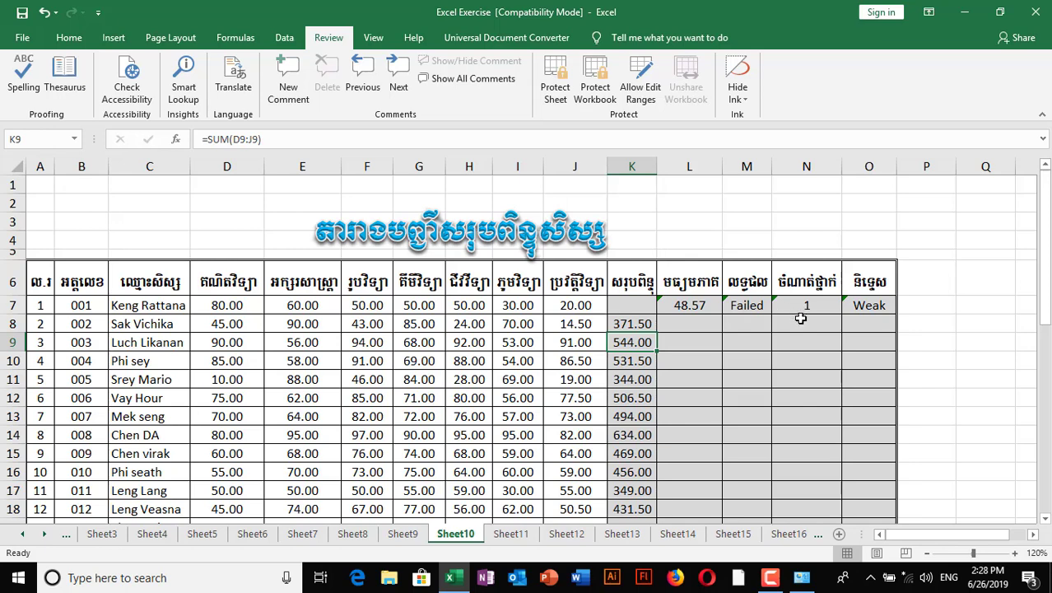
# - Fill L7's average formula down to L26, then select the table from A6 to column O
pyautogui.click(680, 305)
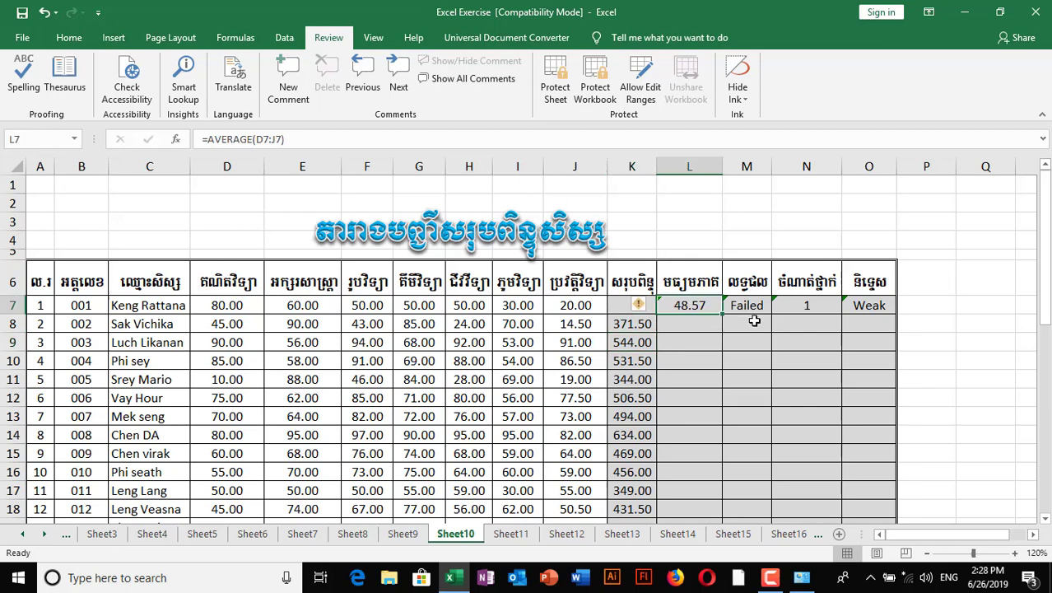
pyautogui.scroll(-1, 755, 310)
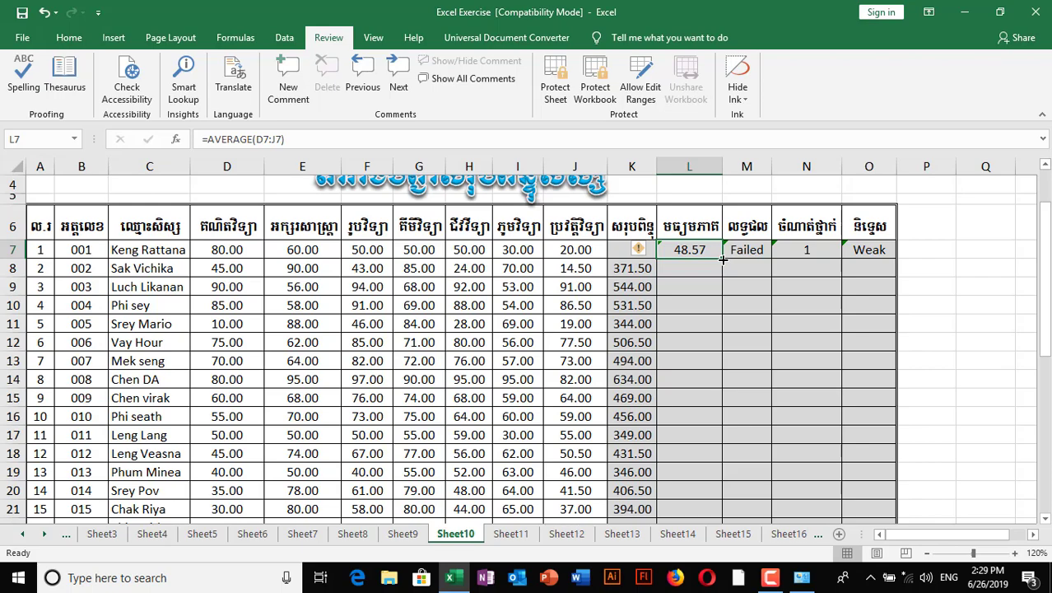
pyautogui.moveTo(723, 259); pyautogui.dragTo(727, 486)
pyautogui.scroll(1, 692, 403)
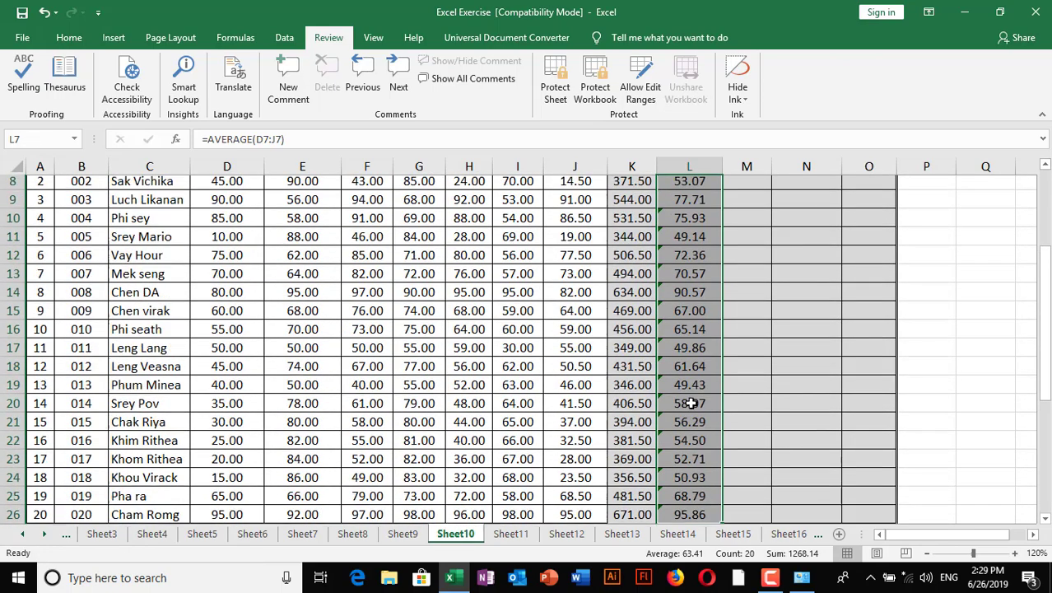
pyautogui.scroll(3, 691, 404)
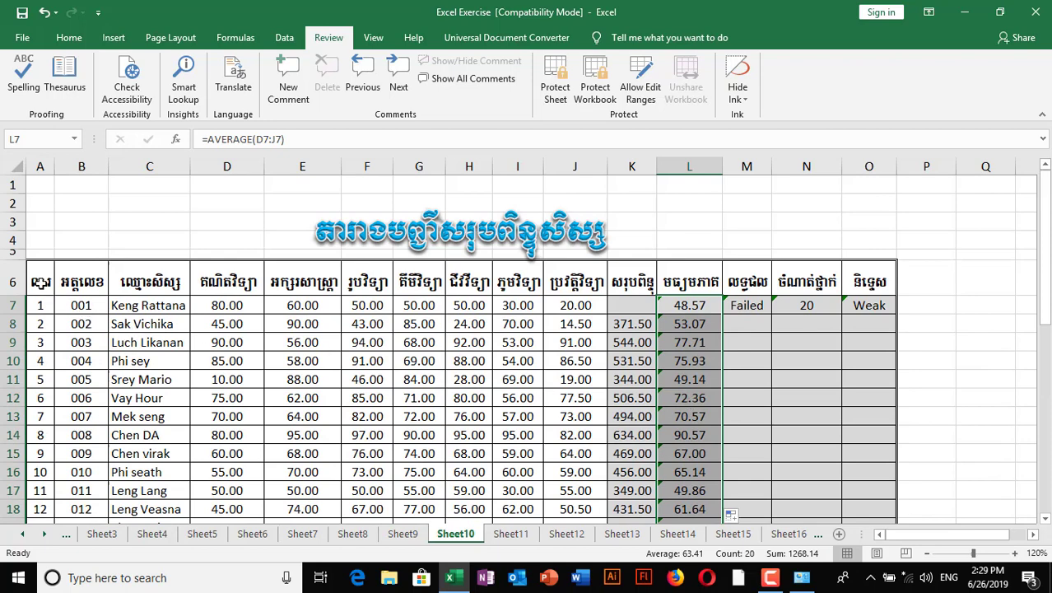
pyautogui.moveTo(33, 282); pyautogui.dragTo(837, 474)
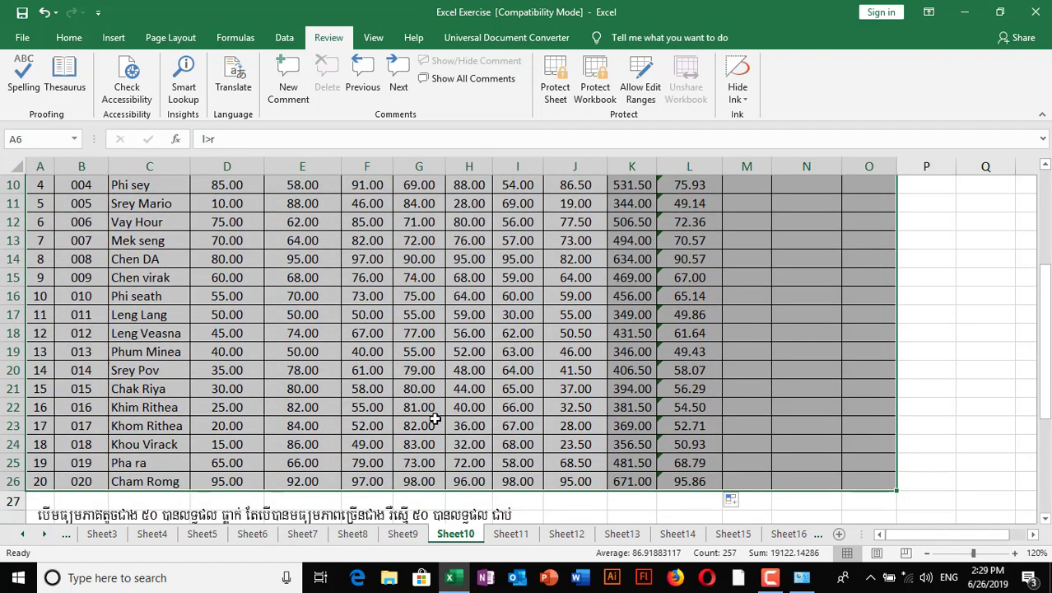
# - Clear the Locked and Hidden protection options for the whole selected student table
pyautogui.click(69, 38)
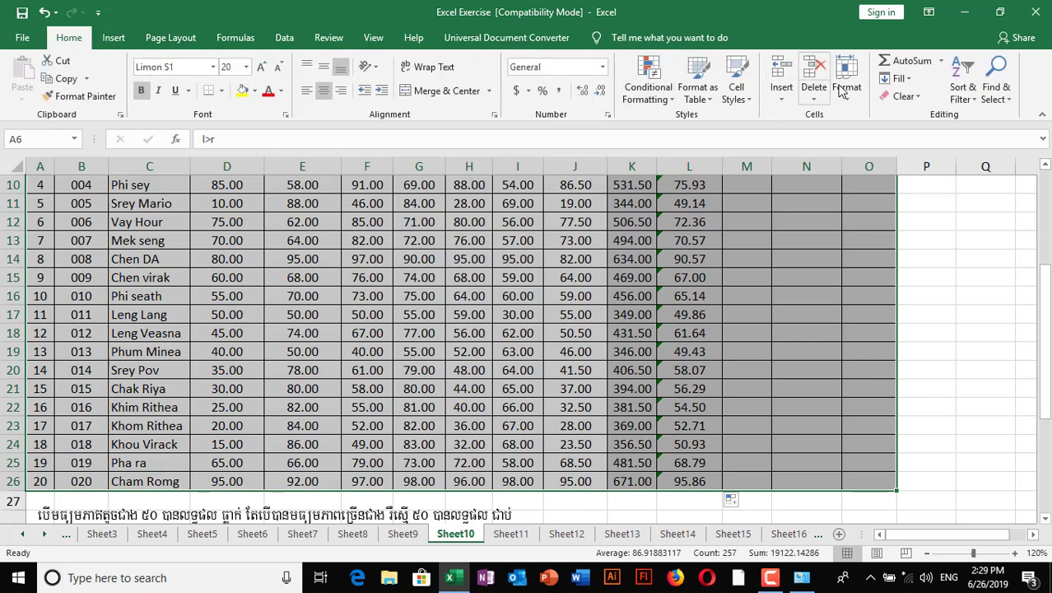
pyautogui.click(848, 97)
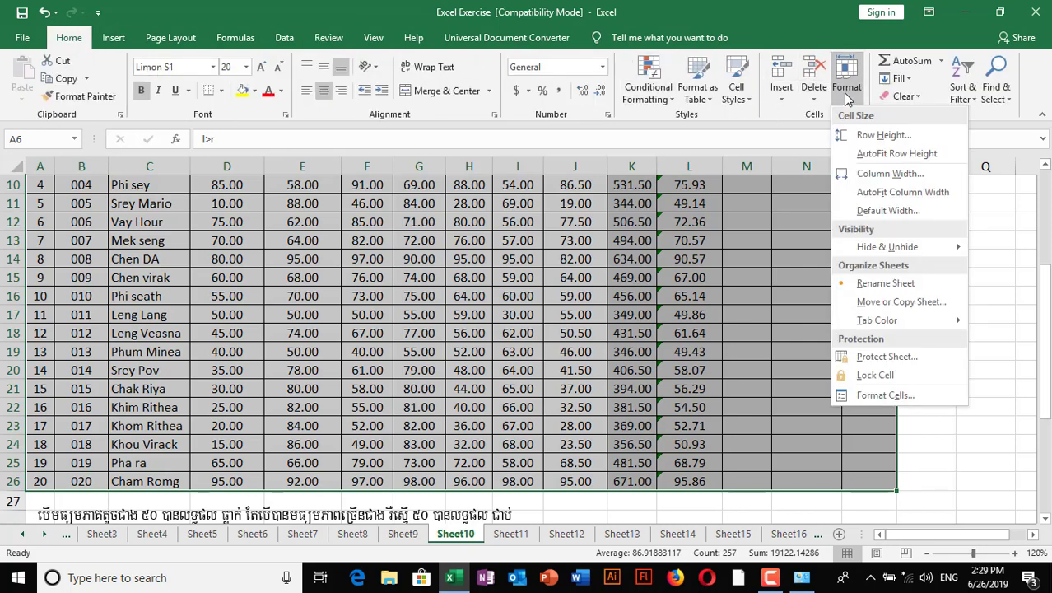
pyautogui.click(888, 398)
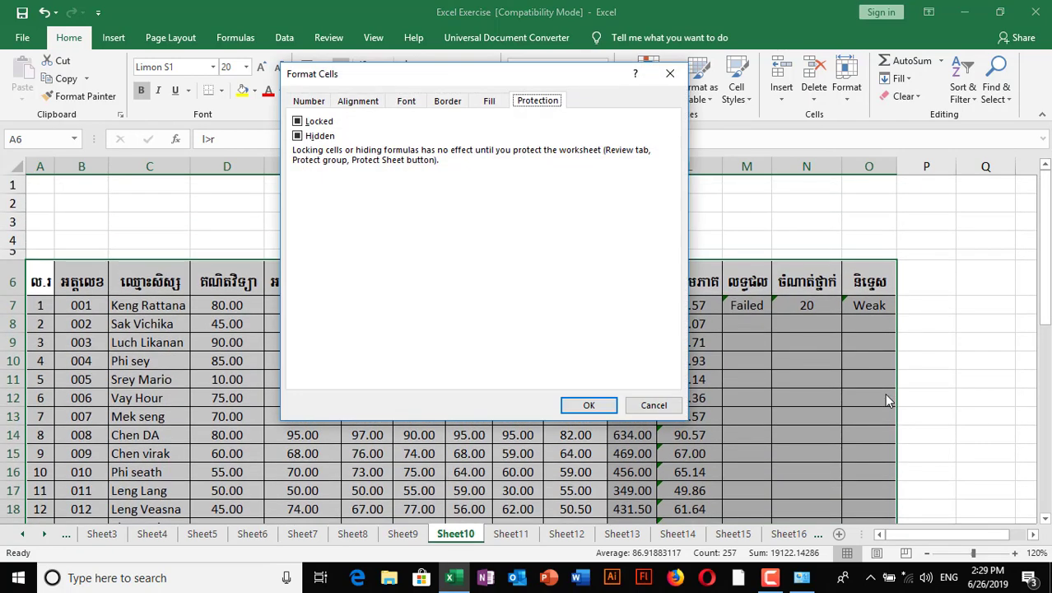
pyautogui.click(301, 122)
pyautogui.click(302, 121)
pyautogui.click(299, 136)
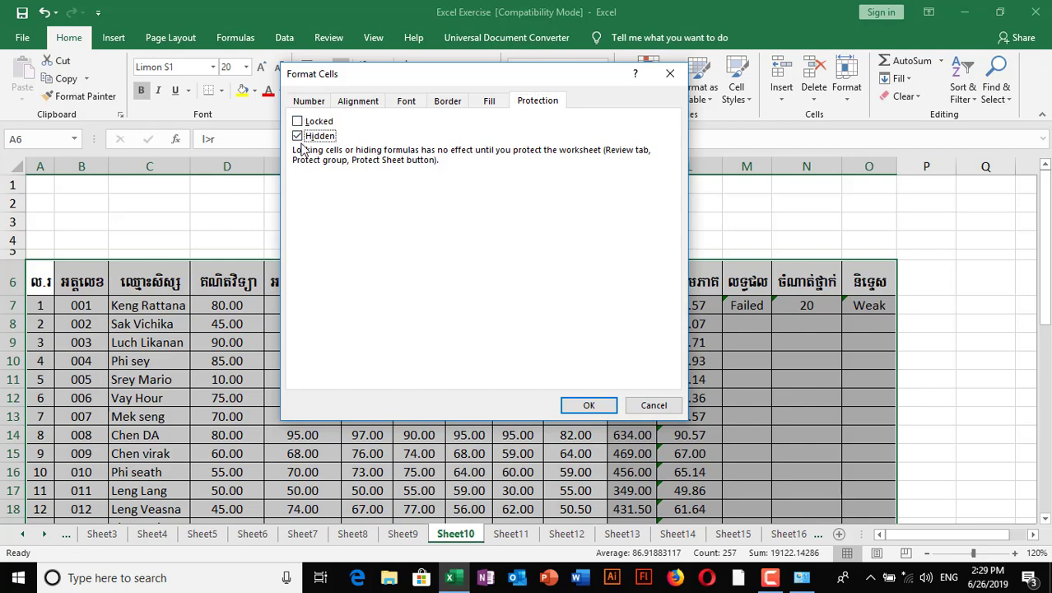
pyautogui.click(298, 136)
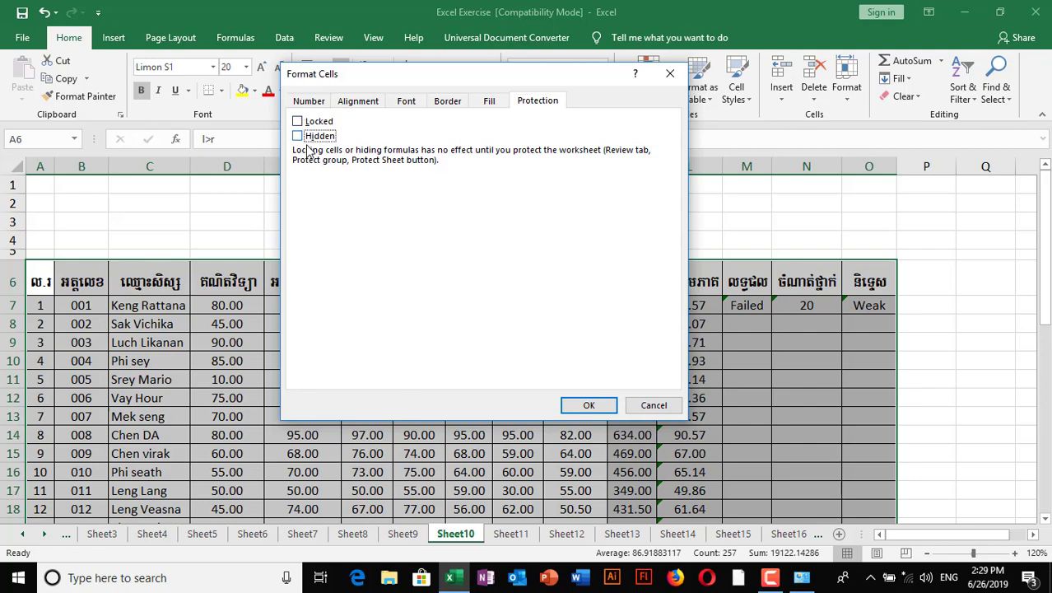
pyautogui.click(584, 406)
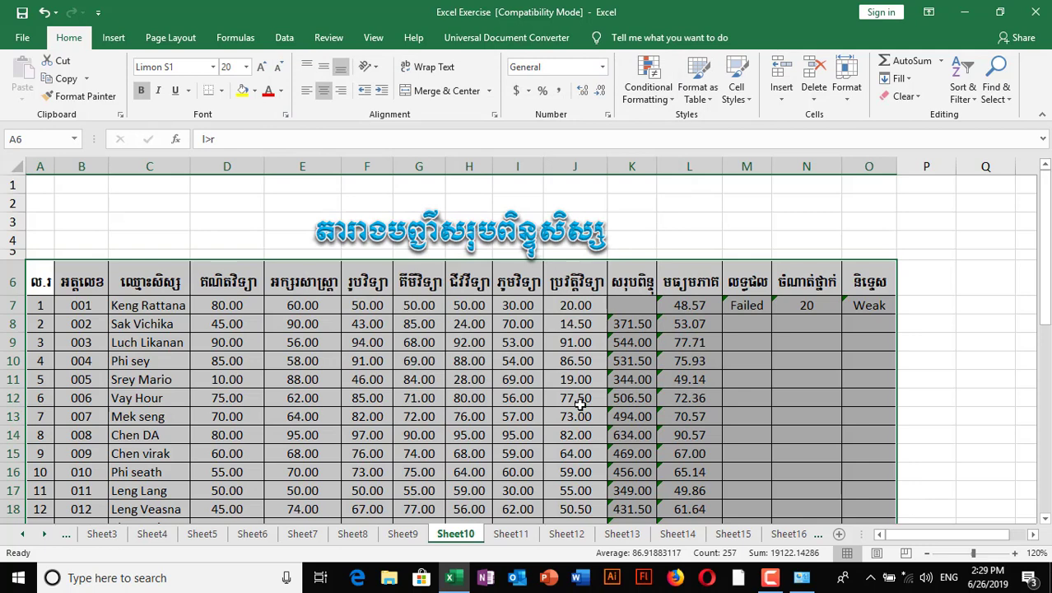
pyautogui.click(633, 398)
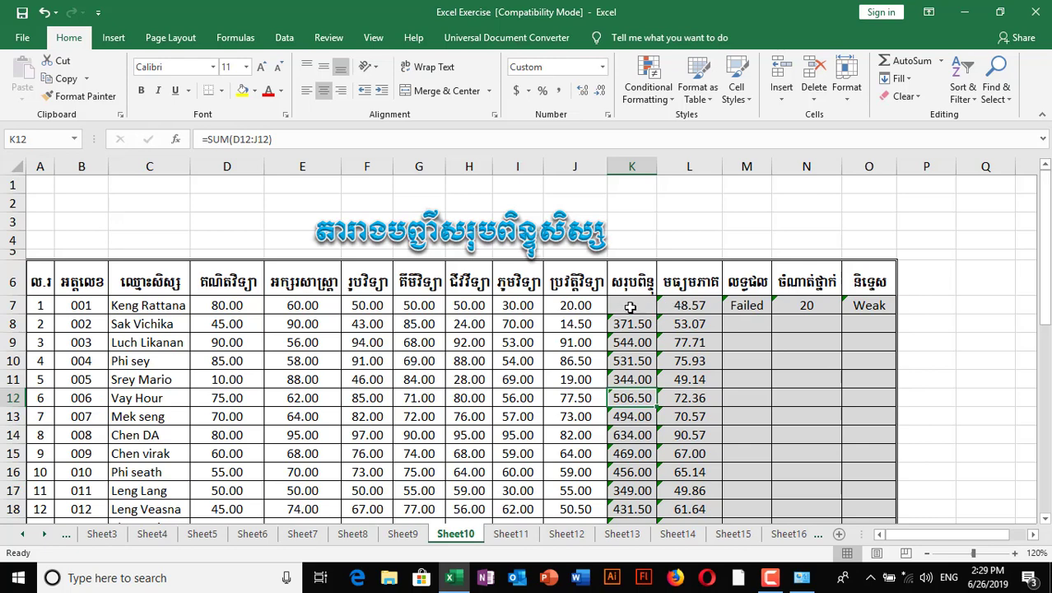
# - Turn Locked and Hidden back on for the total and average range K7:L26
pyautogui.moveTo(633, 306); pyautogui.dragTo(685, 481)
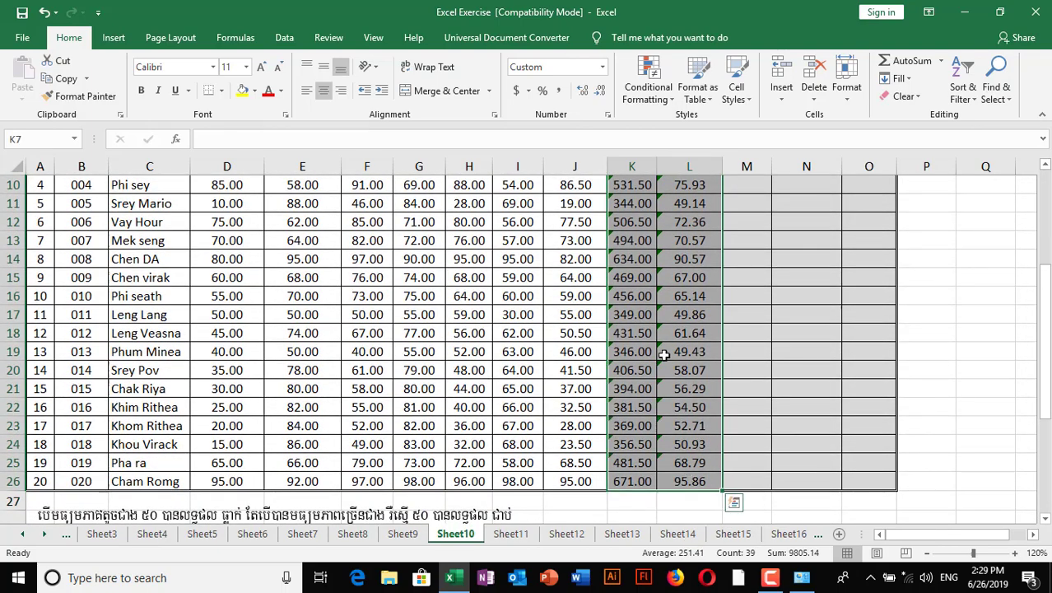
pyautogui.scroll(3, 648, 311)
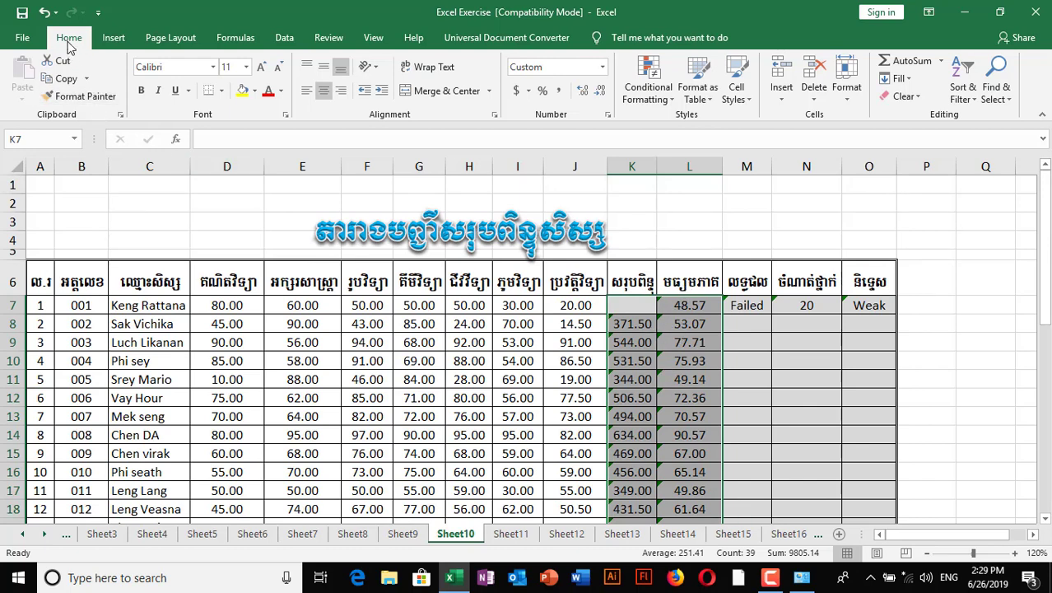
pyautogui.click(847, 97)
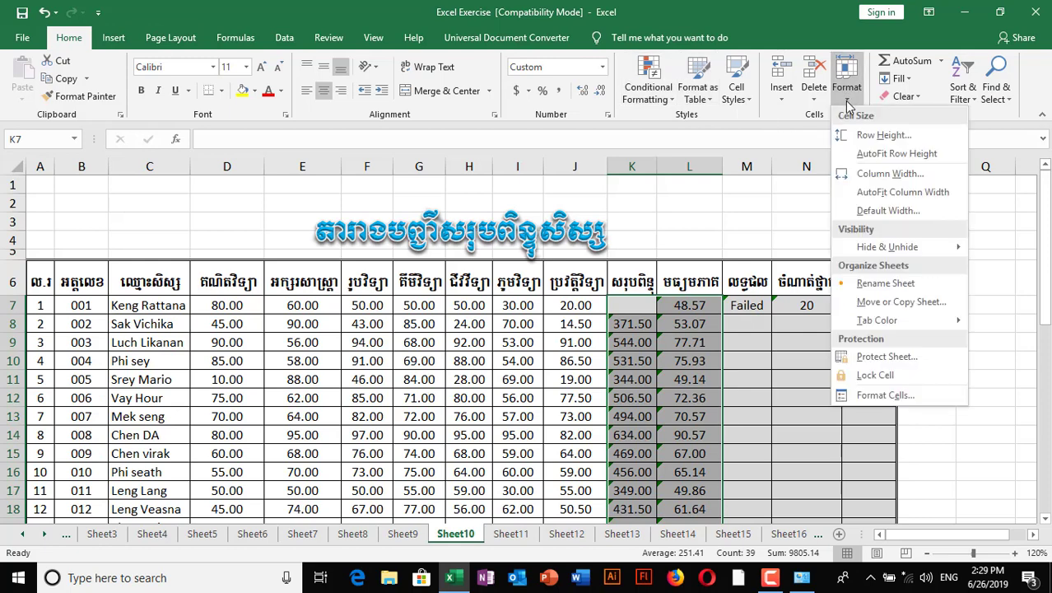
pyautogui.click(895, 395)
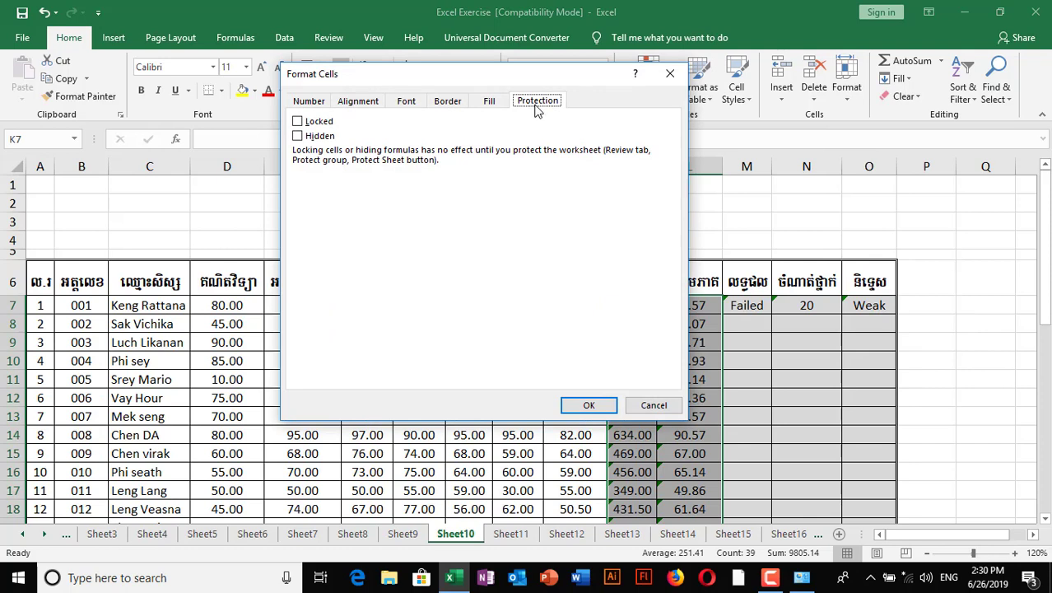
pyautogui.click(298, 122)
pyautogui.click(299, 136)
pyautogui.click(324, 133)
pyautogui.click(311, 134)
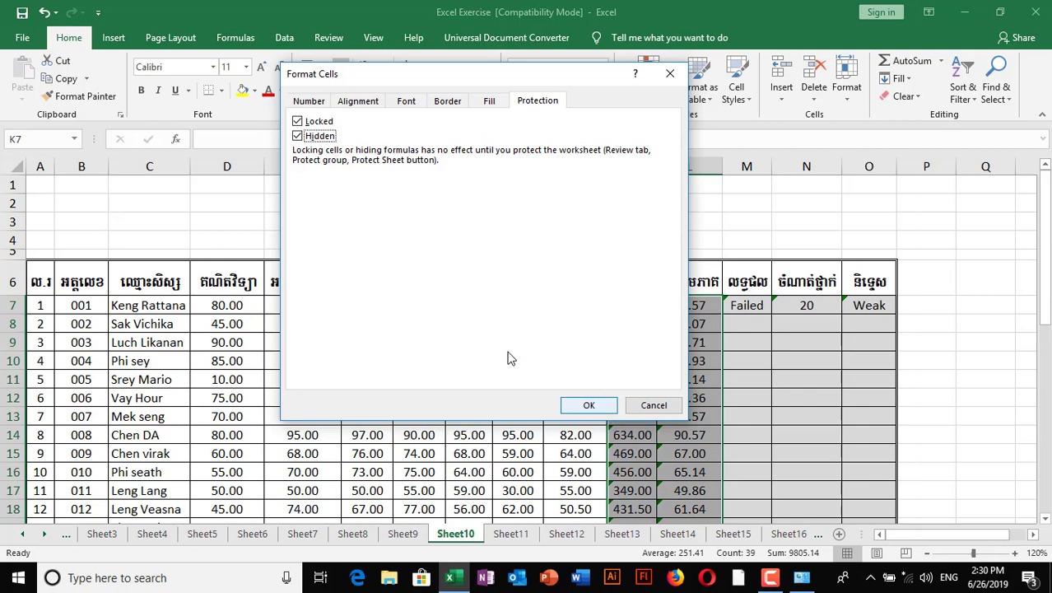
pyautogui.click(585, 406)
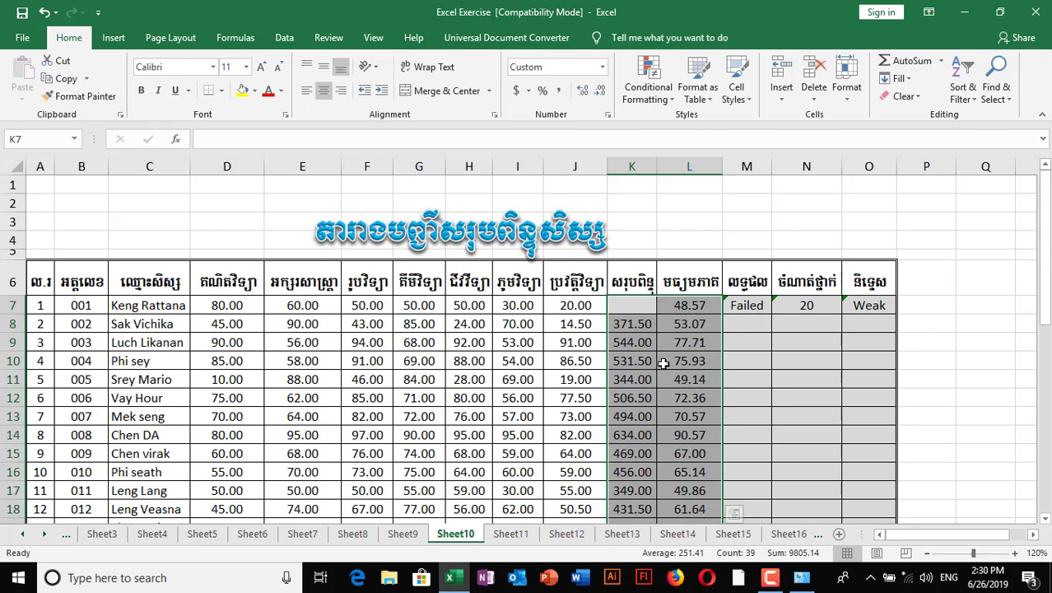
# - Protect Sheet10 with a password, re-entering it to confirm
pyautogui.click(331, 39)
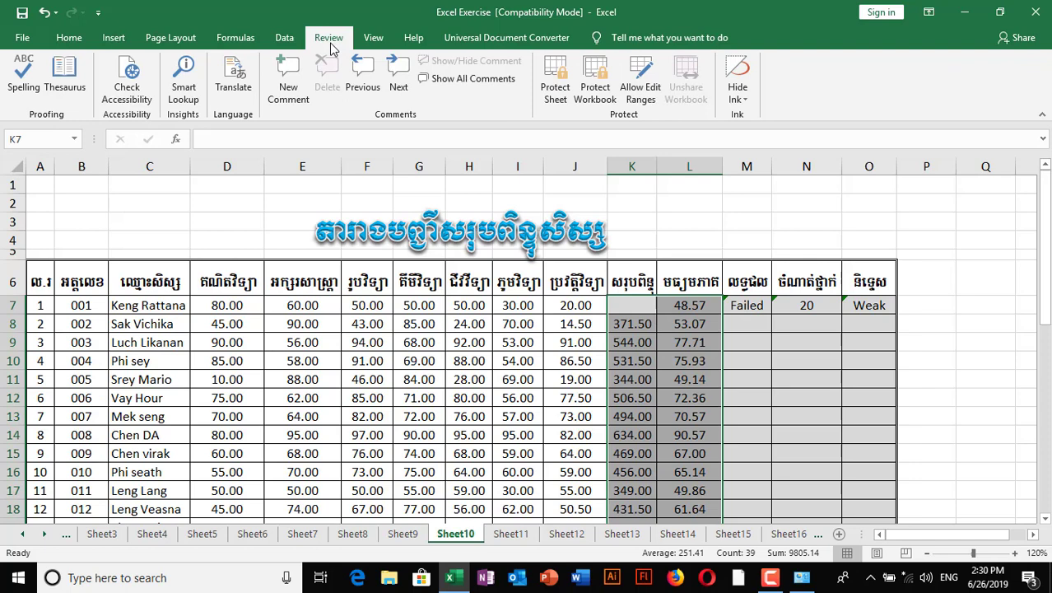
pyautogui.click(556, 93)
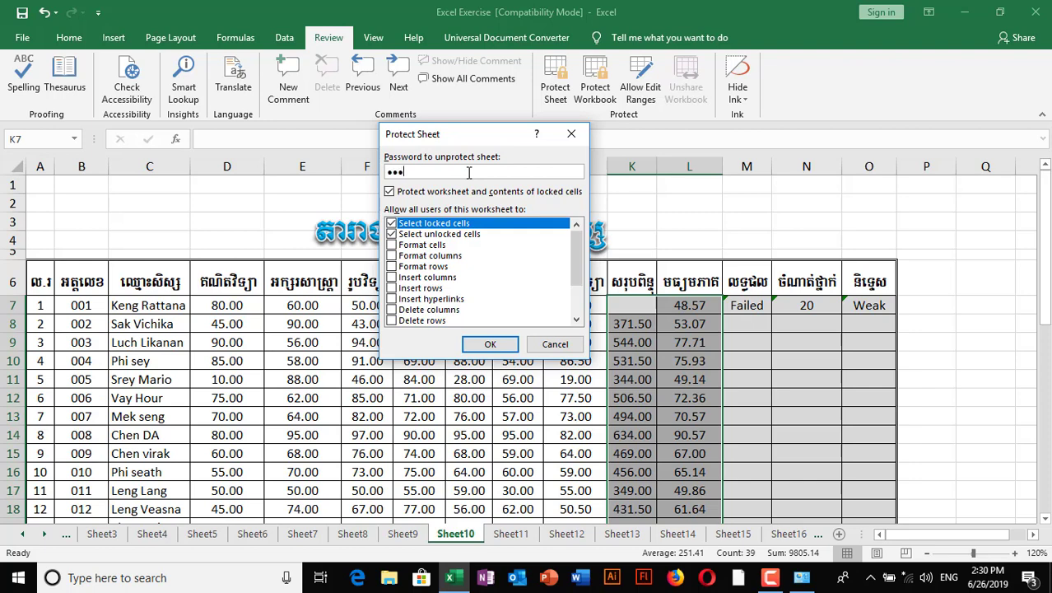
pyautogui.click(490, 344)
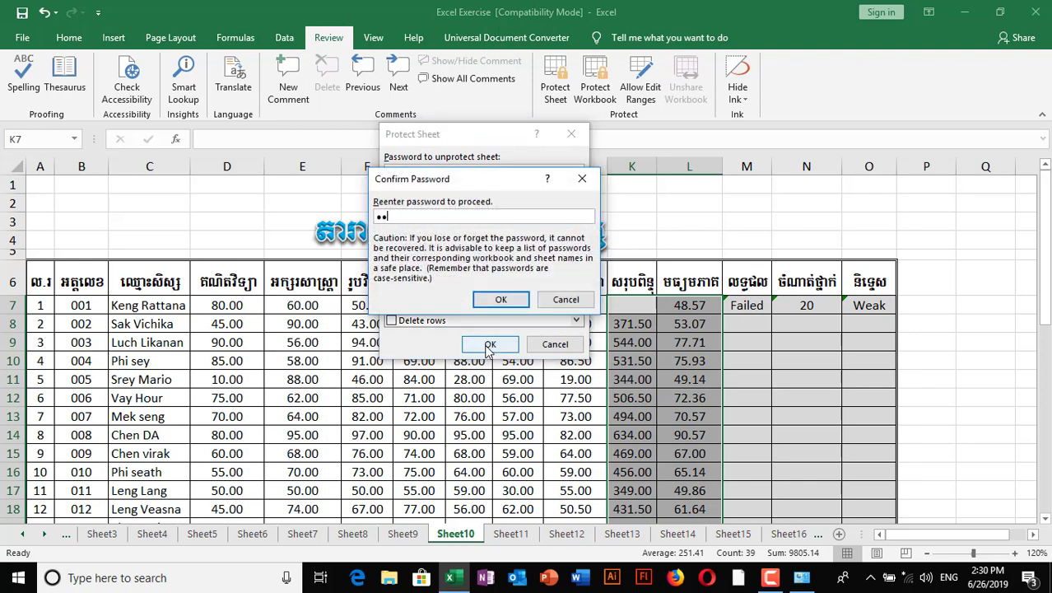
pyautogui.click(500, 300)
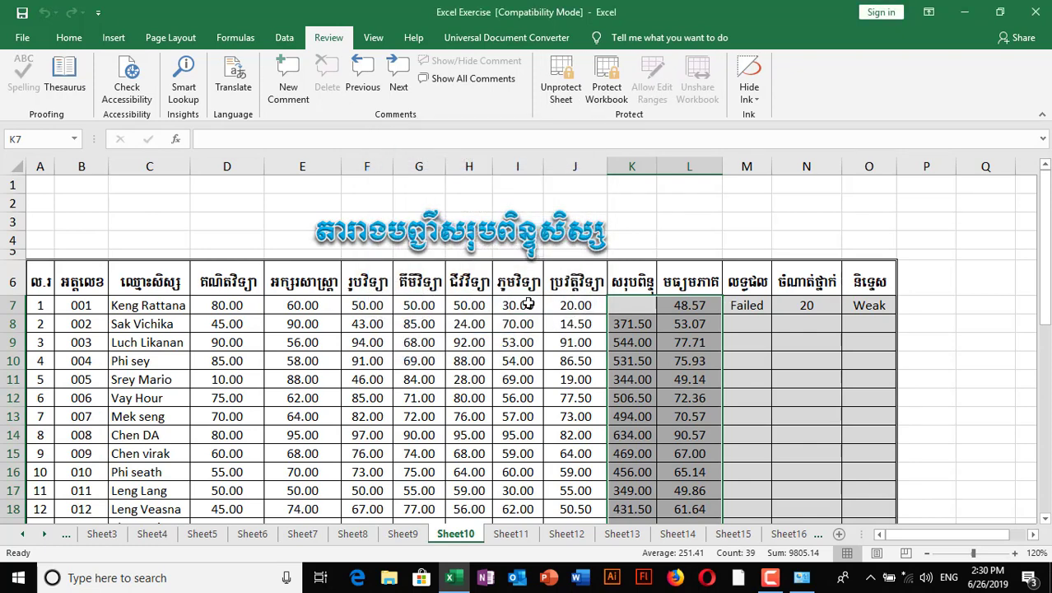
# - Try editing locked cell K12 and dismiss the protected-sheet warnings
pyautogui.click(671, 417)
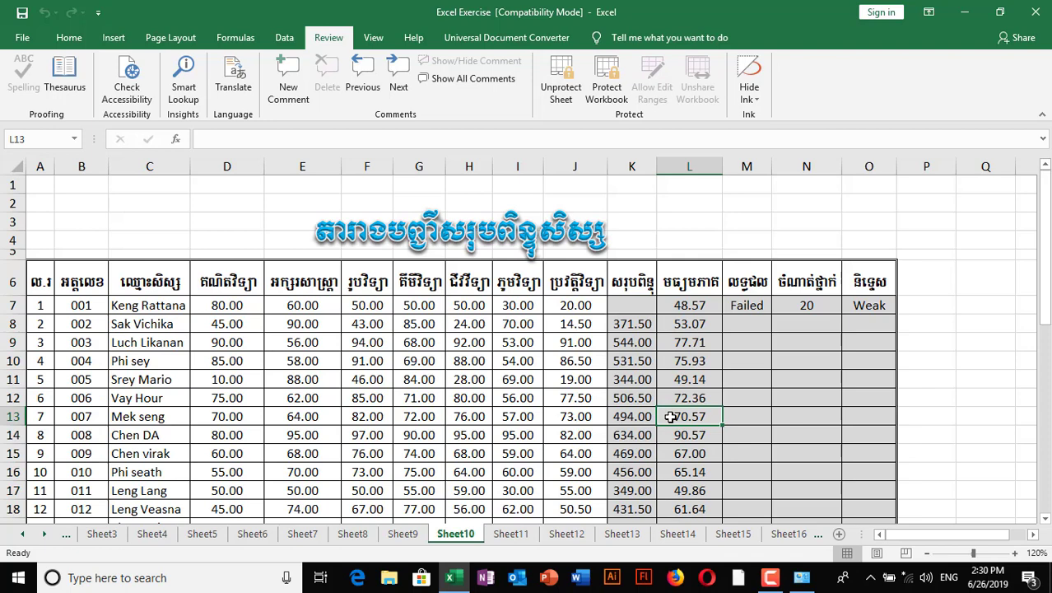
pyautogui.click(645, 355)
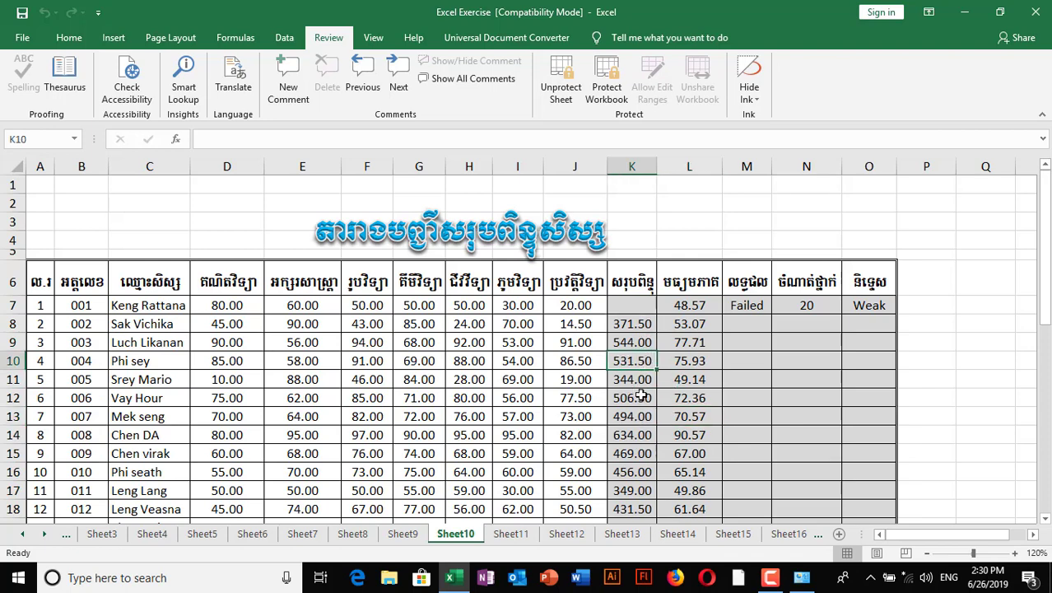
pyautogui.click(640, 396)
pyautogui.click(214, 138)
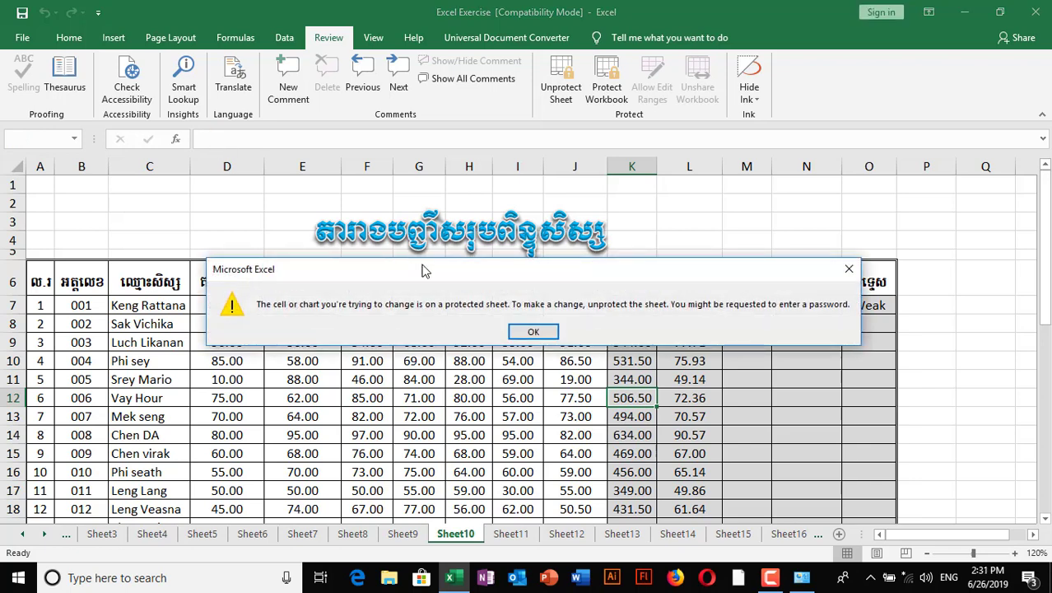
pyautogui.click(533, 329)
pyautogui.click(235, 139)
pyautogui.click(541, 334)
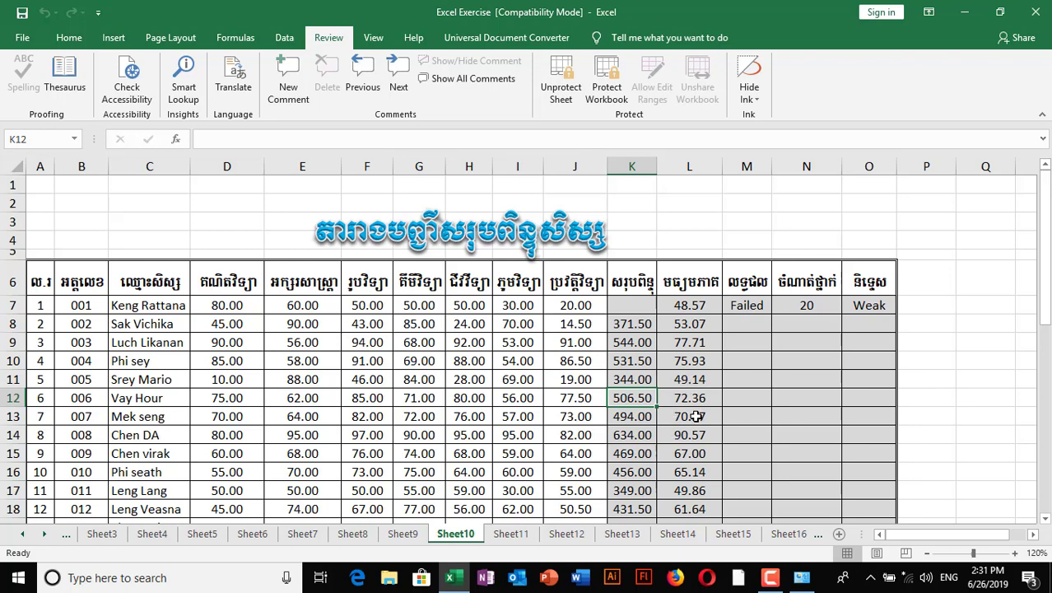
# - Check that formulas stay hidden in cells L16, K14, K17 and K19
pyautogui.scroll(-1, 696, 416)
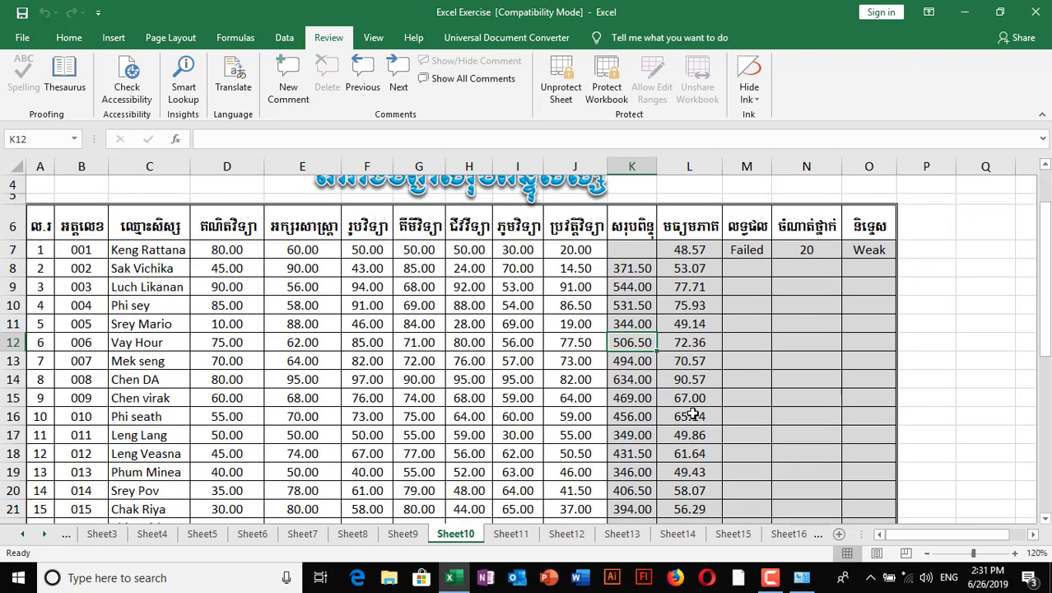
pyautogui.click(692, 413)
pyautogui.click(639, 381)
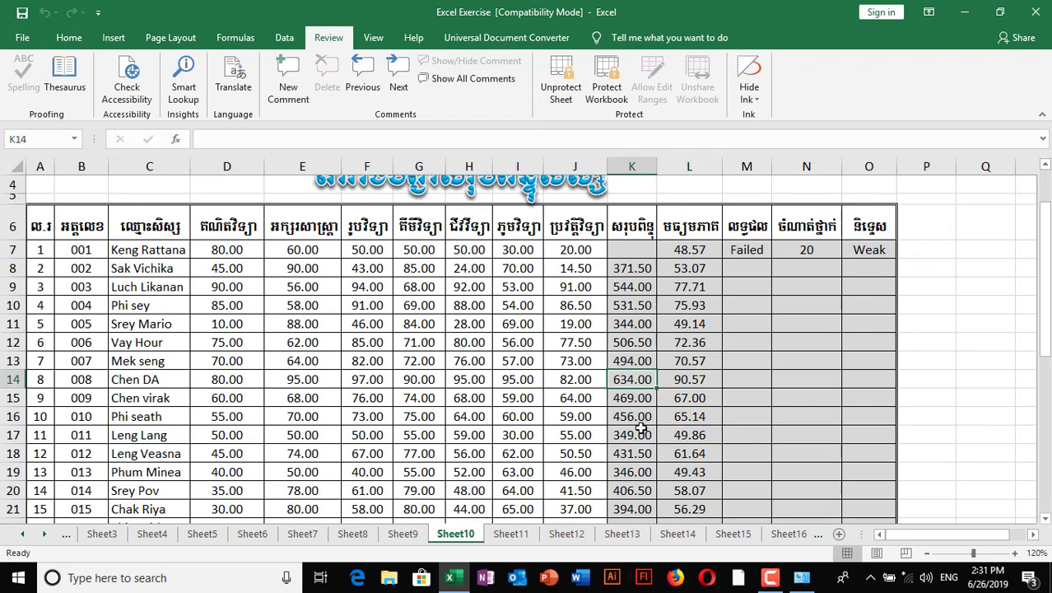
pyautogui.click(640, 431)
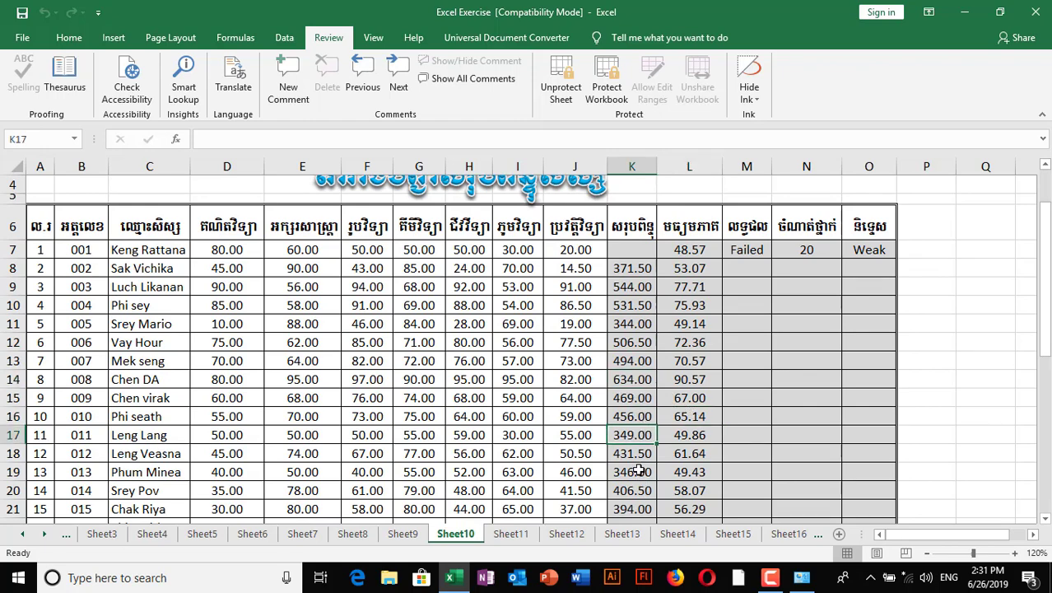
pyautogui.click(639, 470)
pyautogui.scroll(-1, 686, 431)
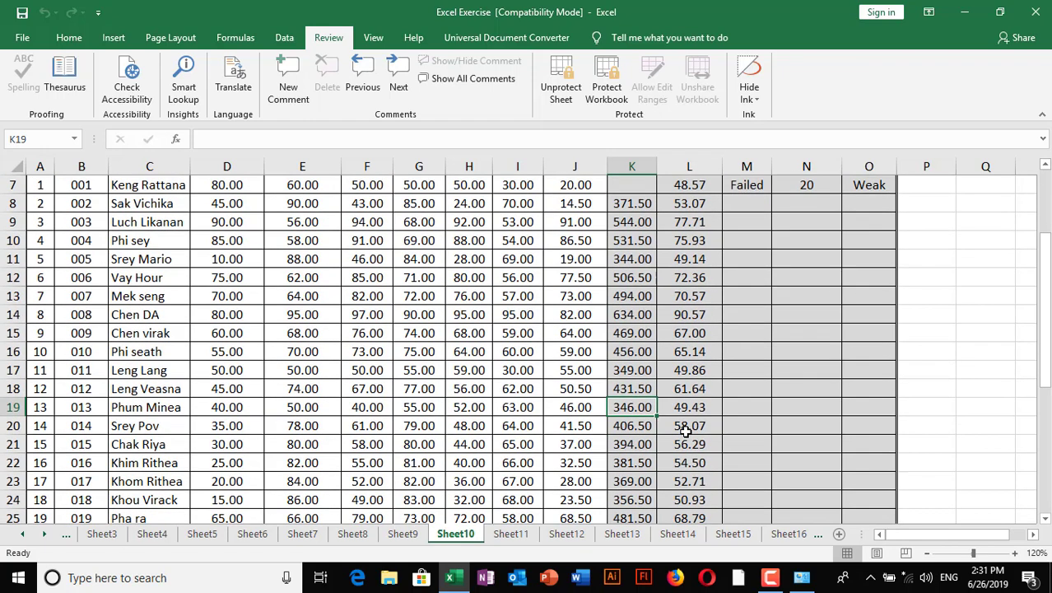
pyautogui.scroll(-2, 686, 431)
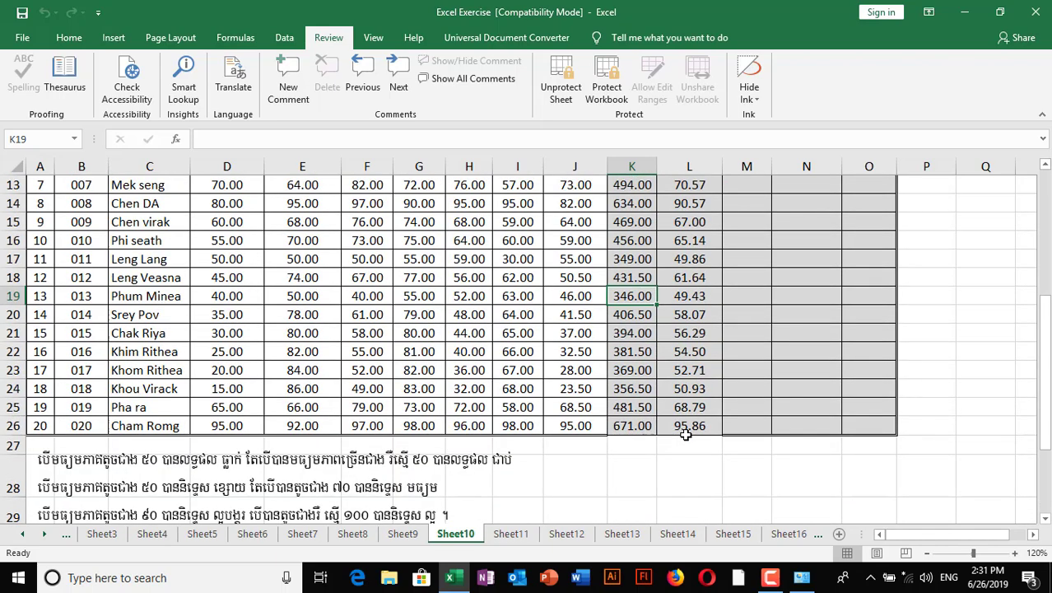
pyautogui.scroll(1, 639, 377)
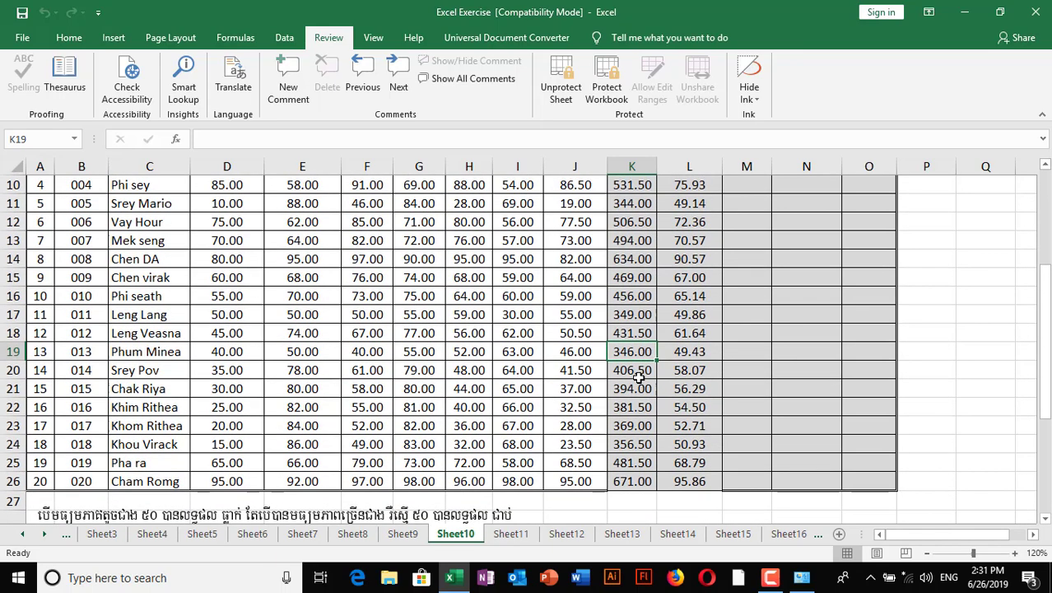
pyautogui.scroll(-1, 638, 377)
pyautogui.scroll(3, 625, 345)
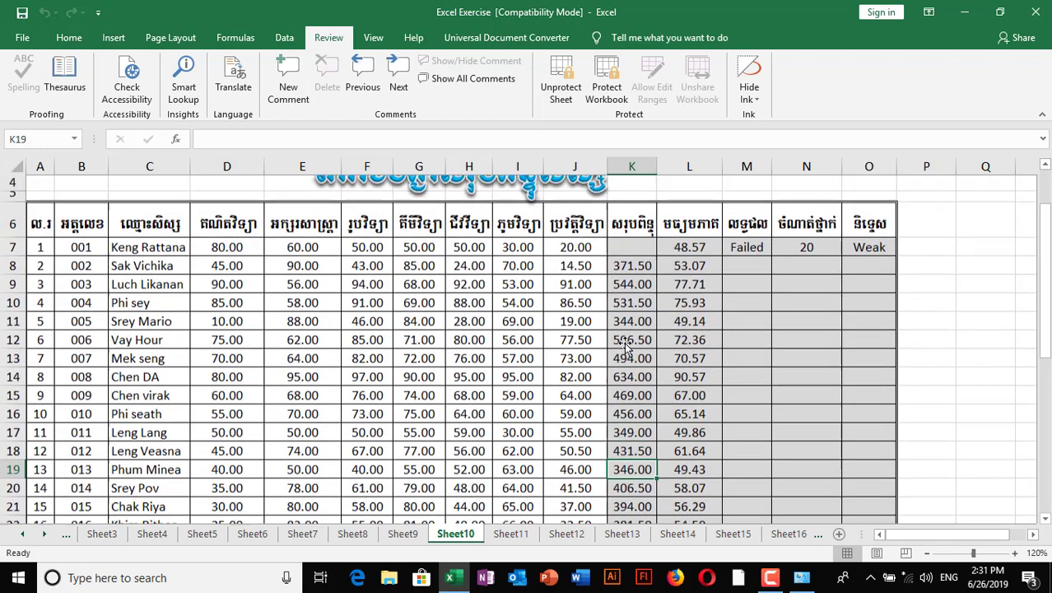
# - Try editing locked cells K11 and L13, dismissing each protected-sheet warning
pyautogui.click(631, 322)
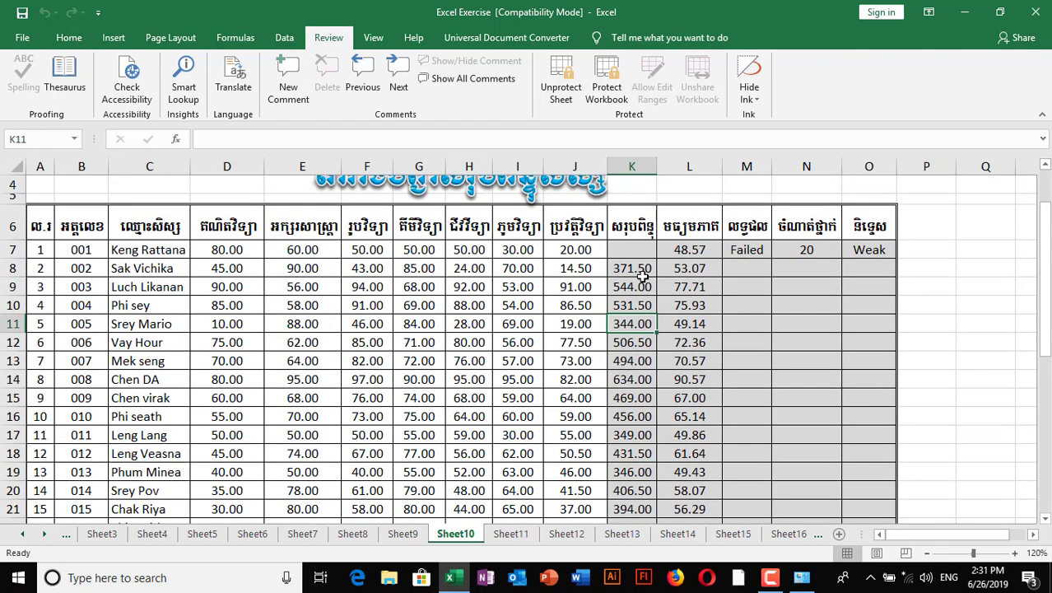
pyautogui.doubleClick(655, 344)
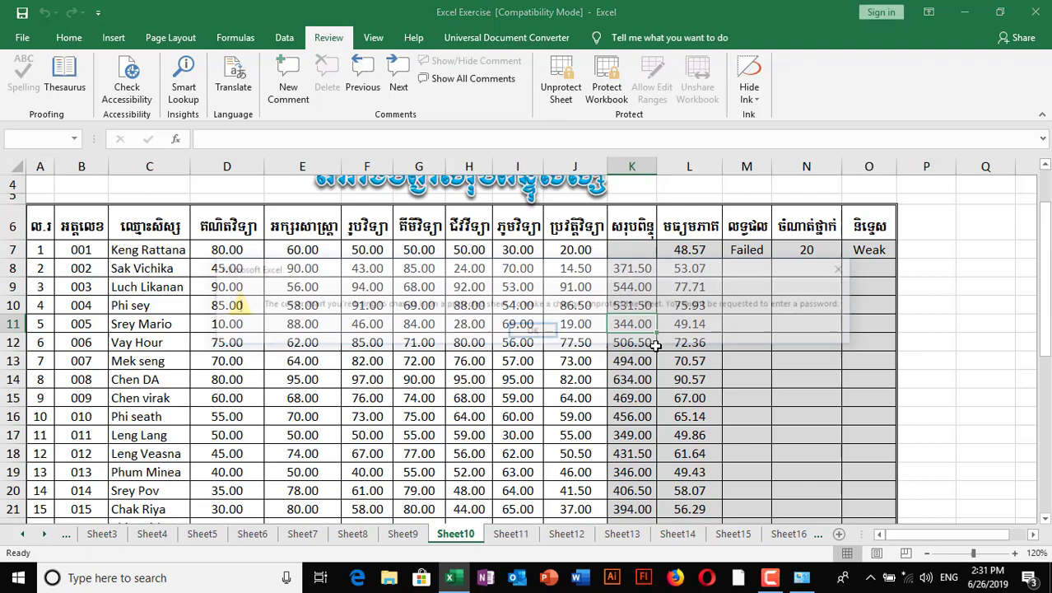
pyautogui.click(543, 332)
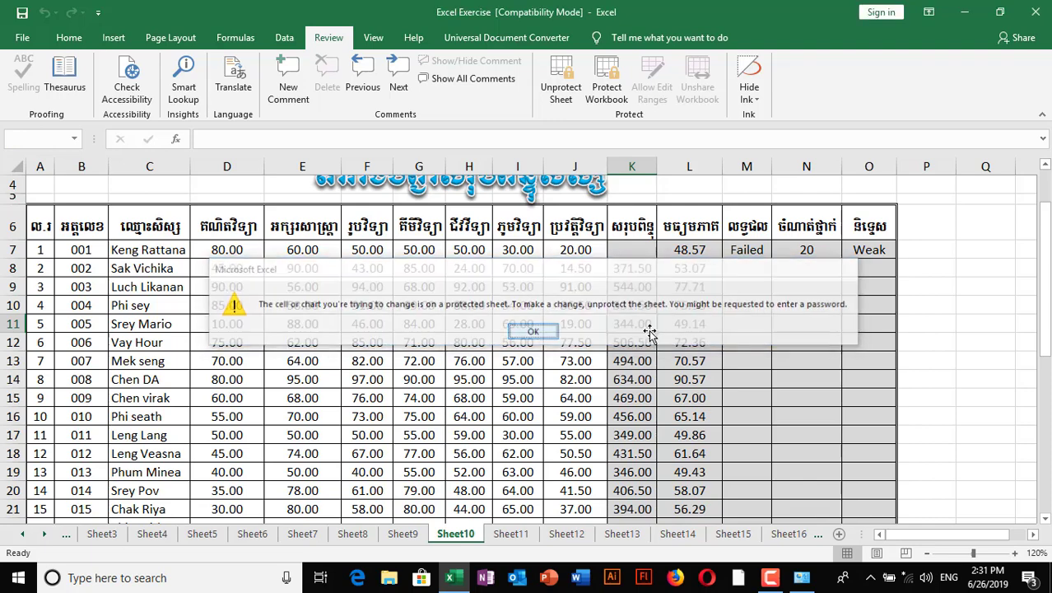
pyautogui.click(688, 360)
pyautogui.doubleClick(688, 361)
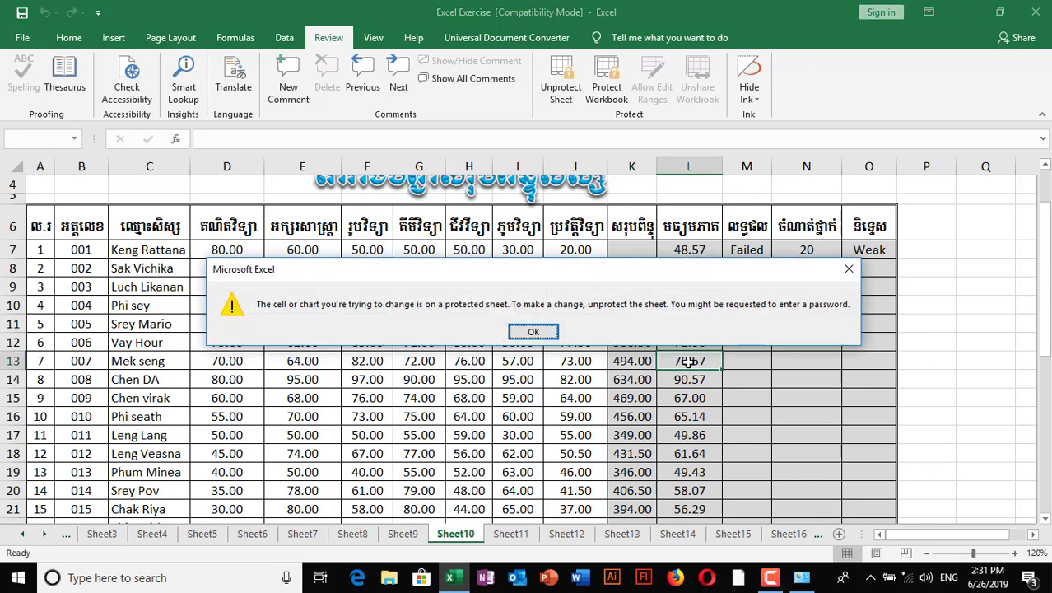
pyautogui.click(534, 333)
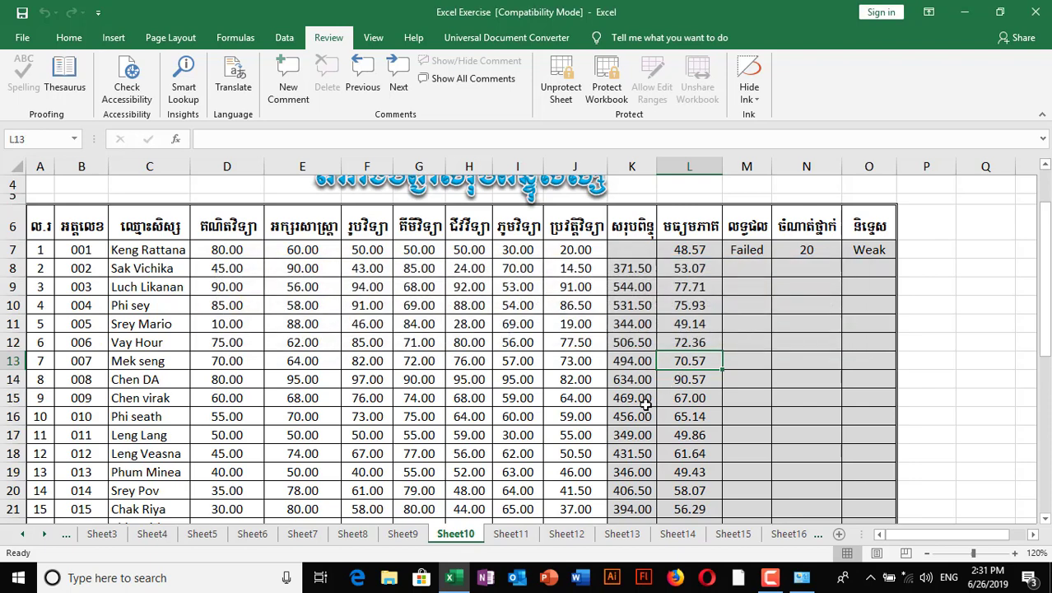
pyautogui.click(748, 360)
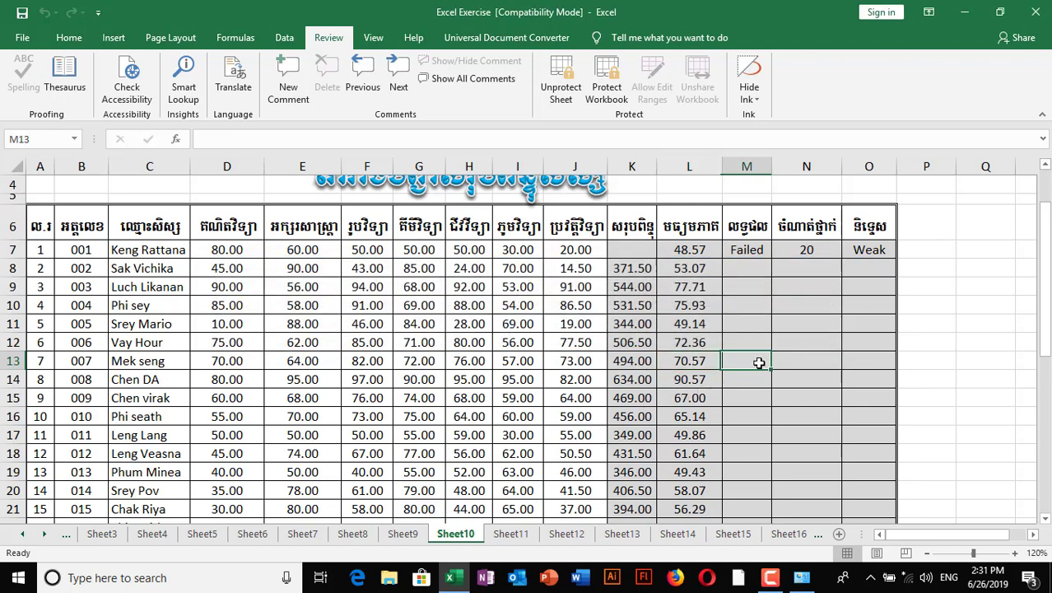
# - Type test entries into unlocked cells M13 and N13, then delete them
pyautogui.write('nbvnvnv')
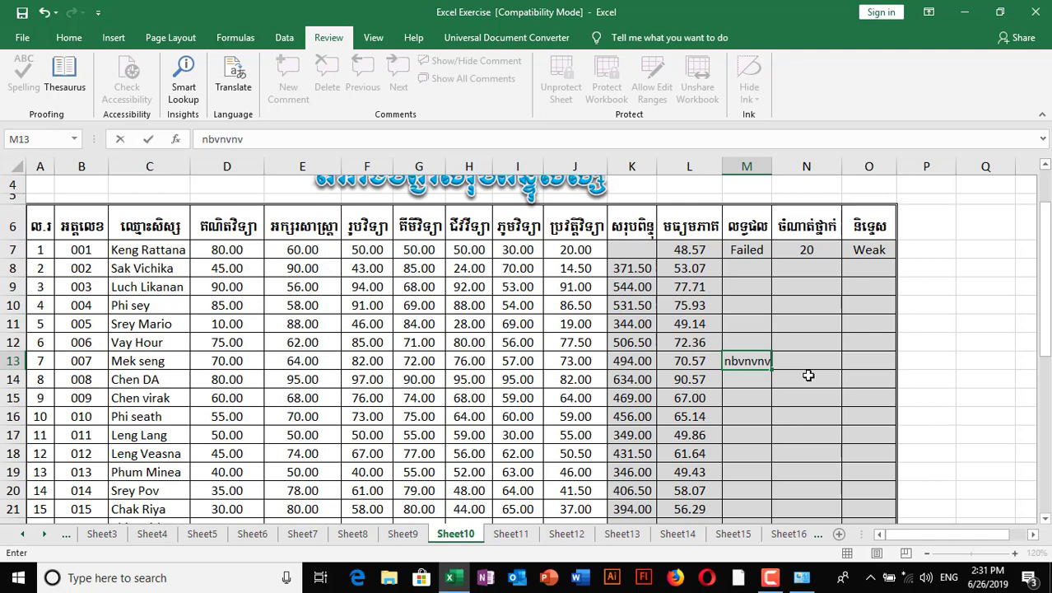
pyautogui.press('Tab')
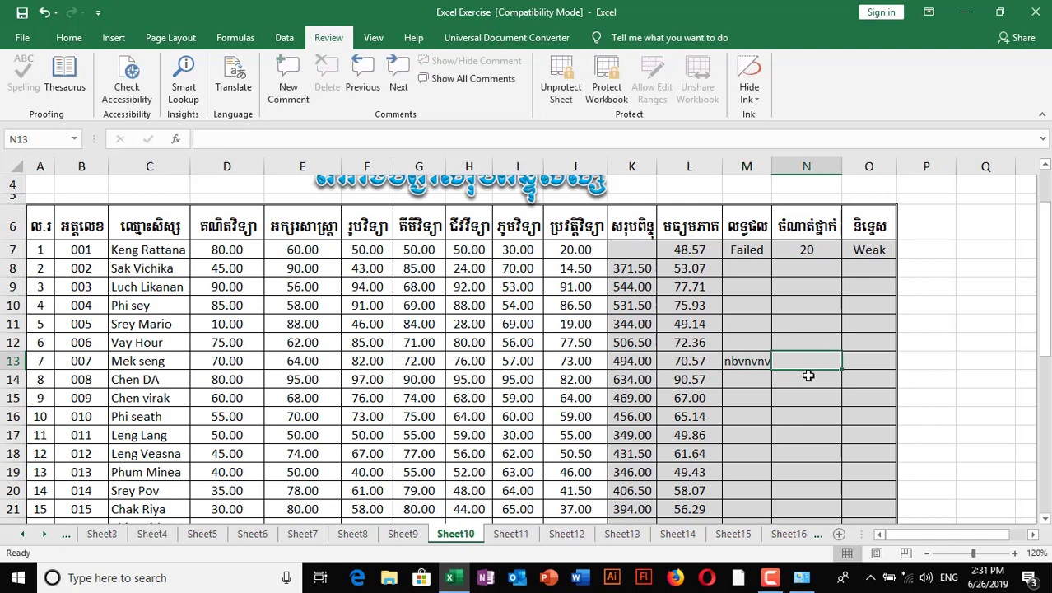
pyautogui.write('ccgcc')
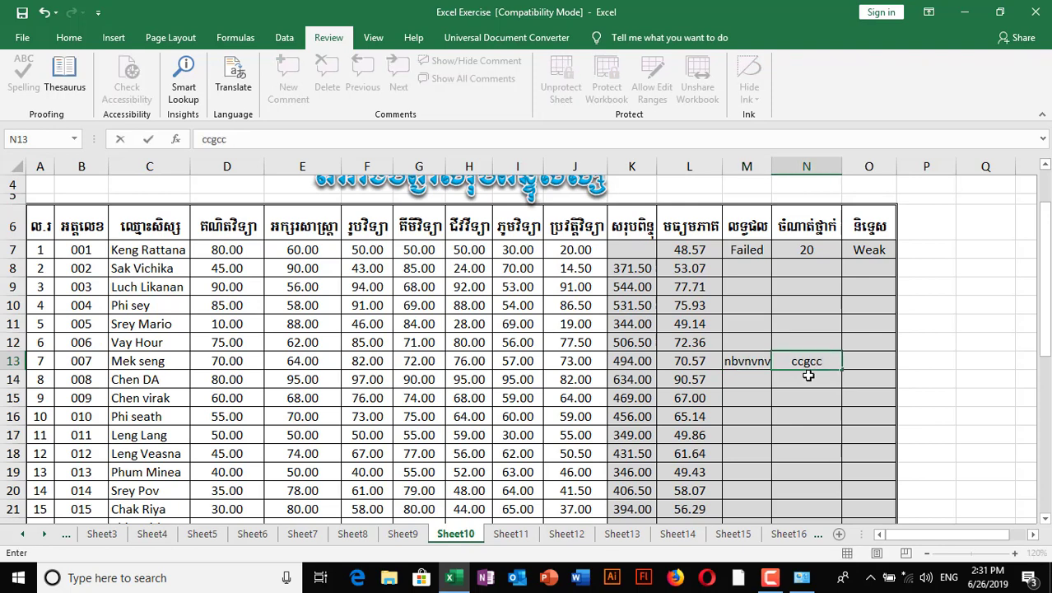
pyautogui.click(756, 384)
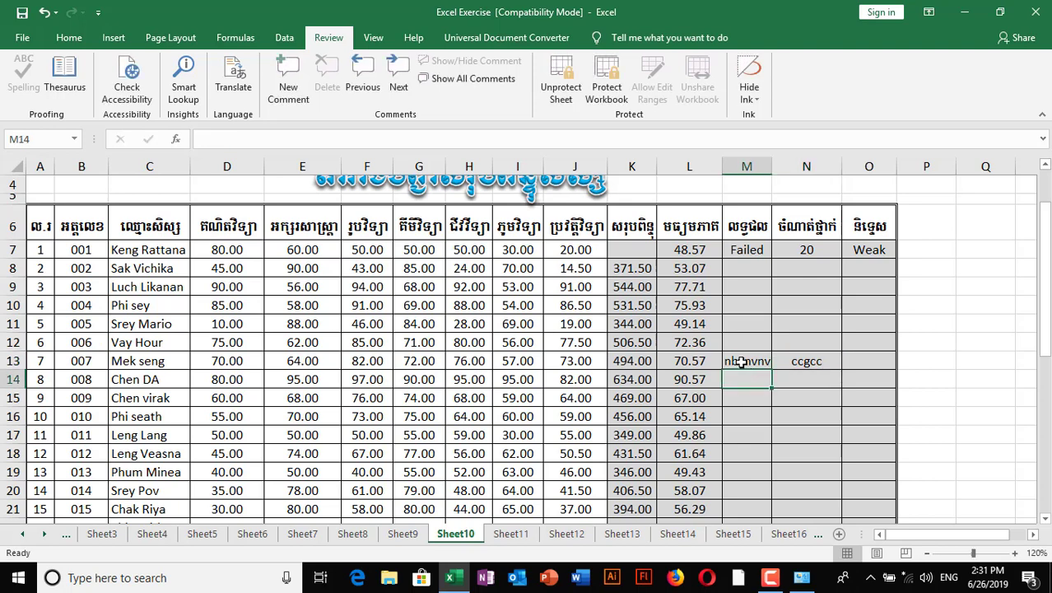
pyautogui.moveTo(741, 363); pyautogui.dragTo(805, 362)
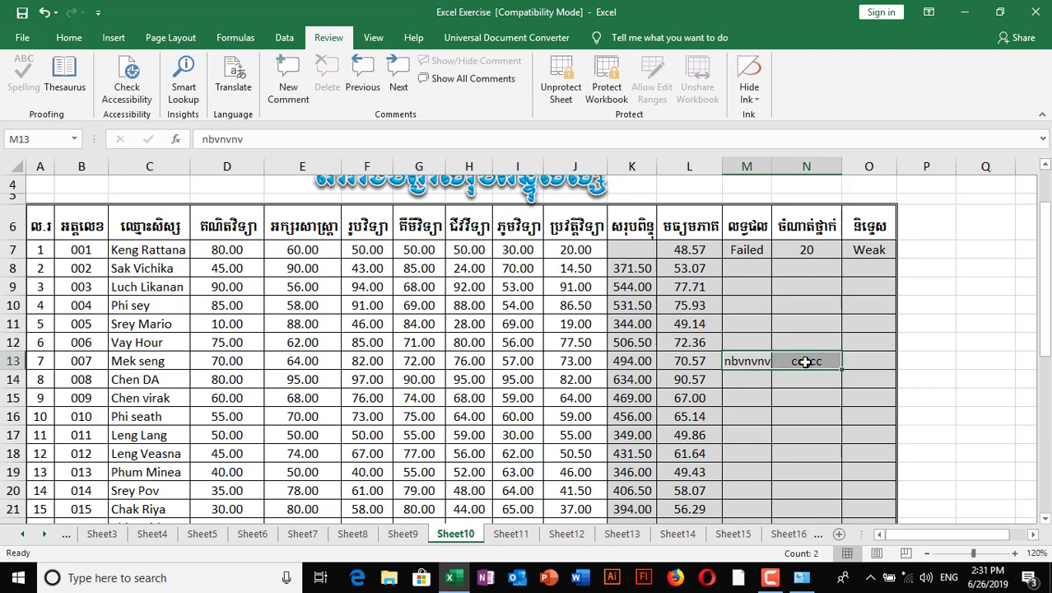
pyautogui.press('Delete')
# - Try deleting locked cell K13 and dismiss the protected-sheet warning
pyautogui.click(671, 324)
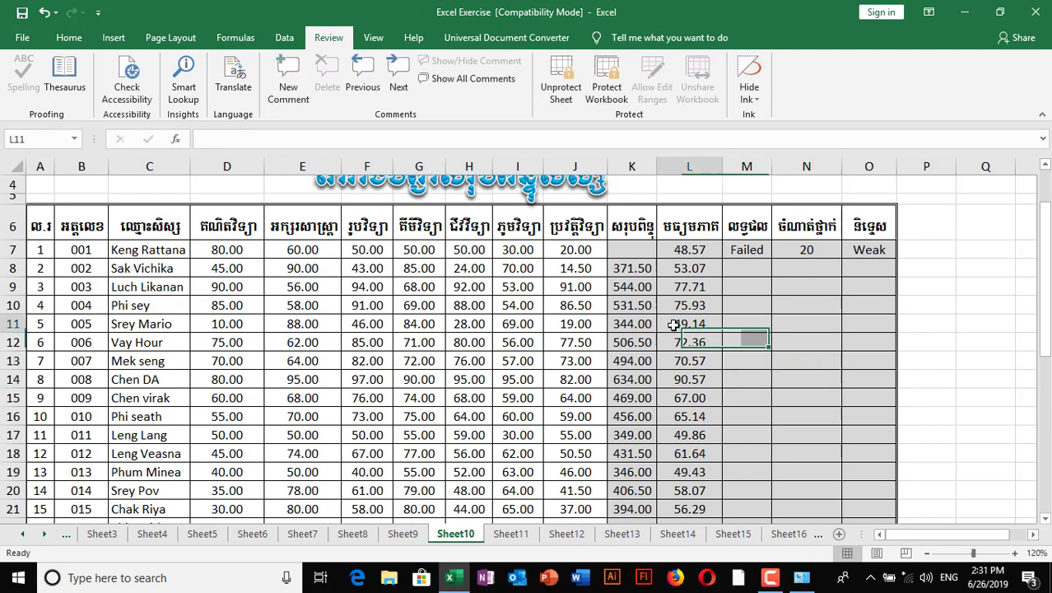
pyautogui.click(638, 306)
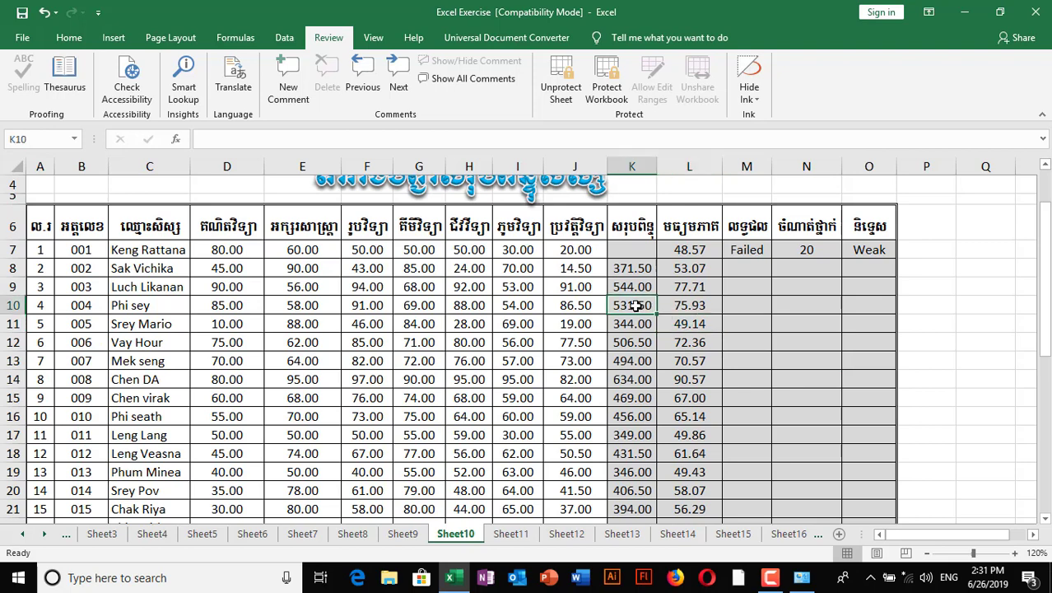
pyautogui.click(635, 362)
pyautogui.press('Delete')
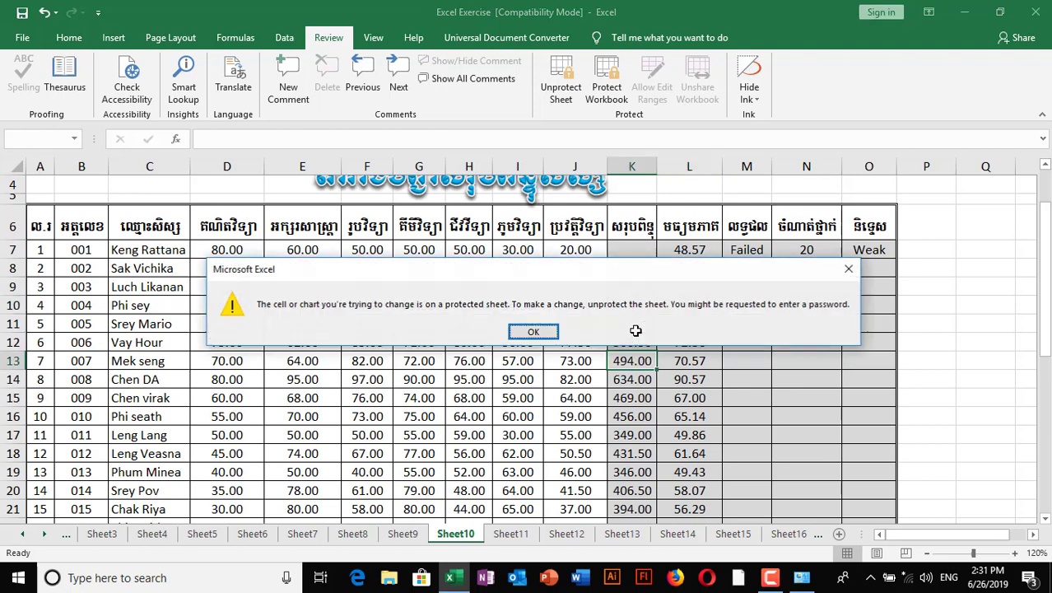
pyautogui.click(534, 332)
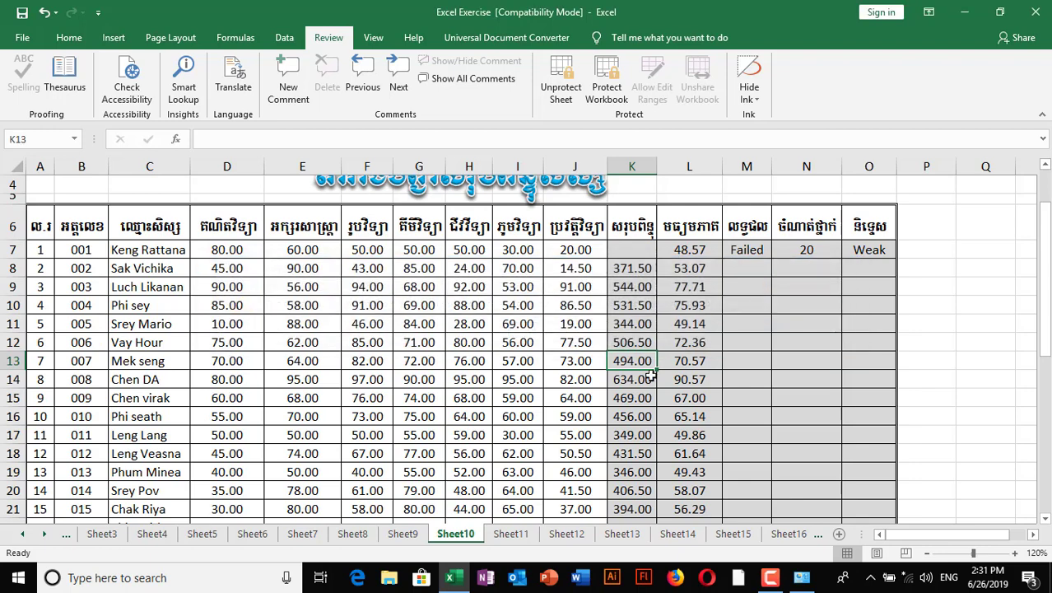
# - Select the total and average range K7:L26
pyautogui.click(646, 381)
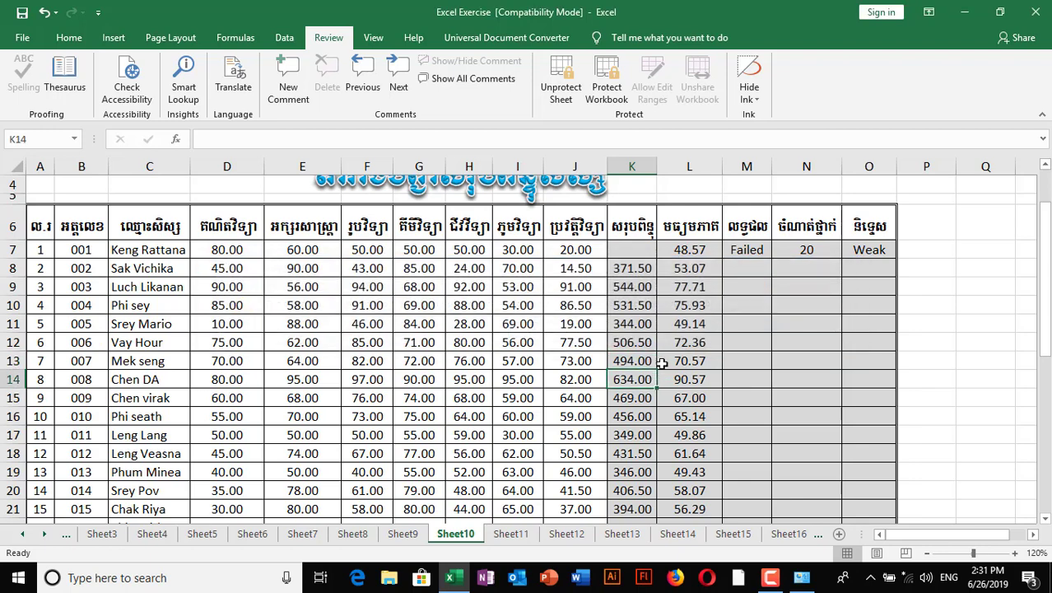
pyautogui.click(681, 270)
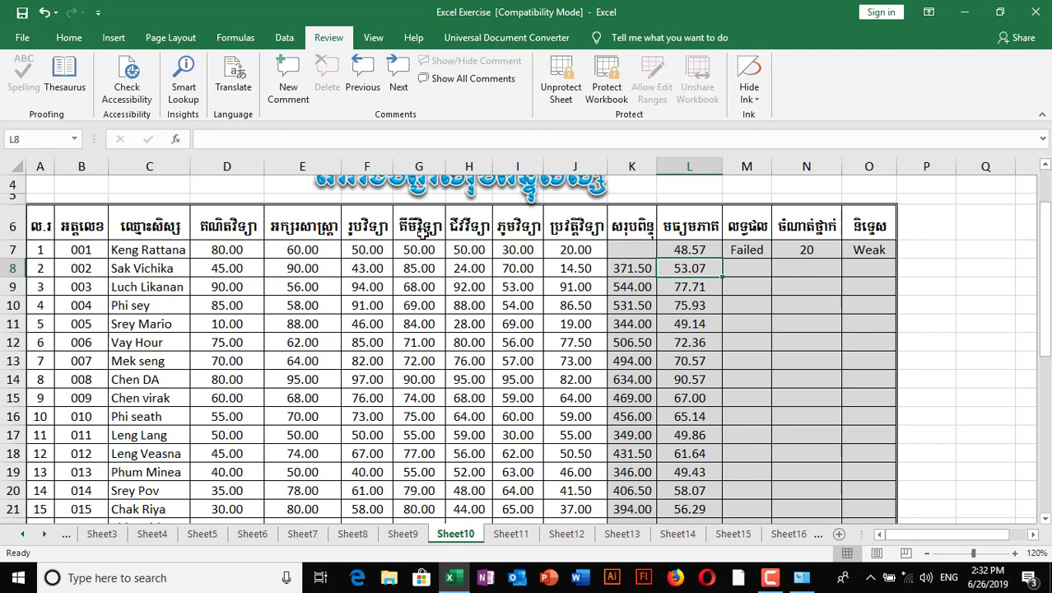
pyautogui.scroll(-1, 632, 287)
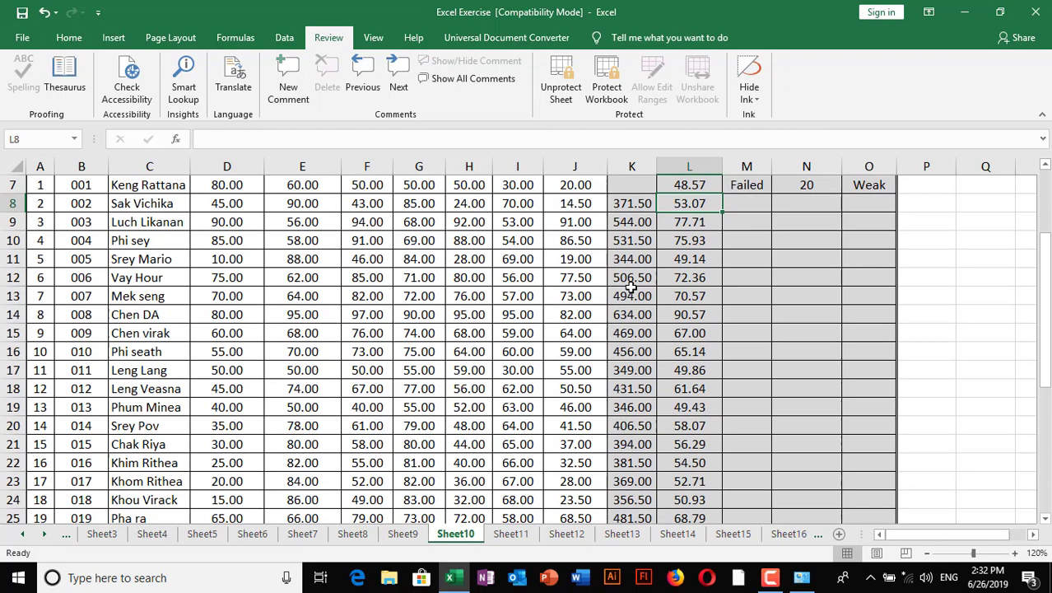
pyautogui.scroll(-1, 663, 360)
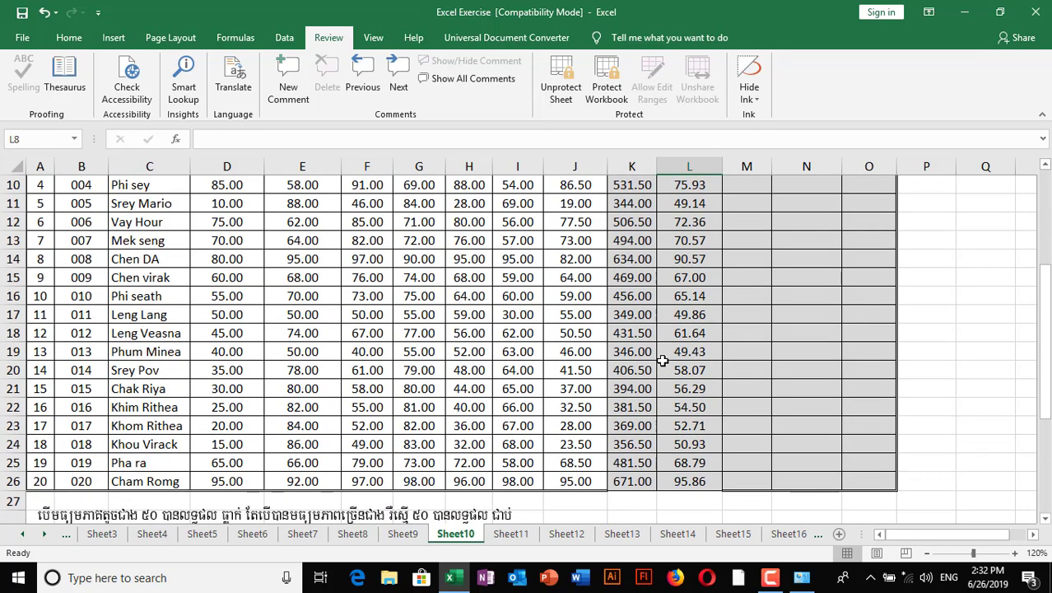
pyautogui.scroll(2, 663, 360)
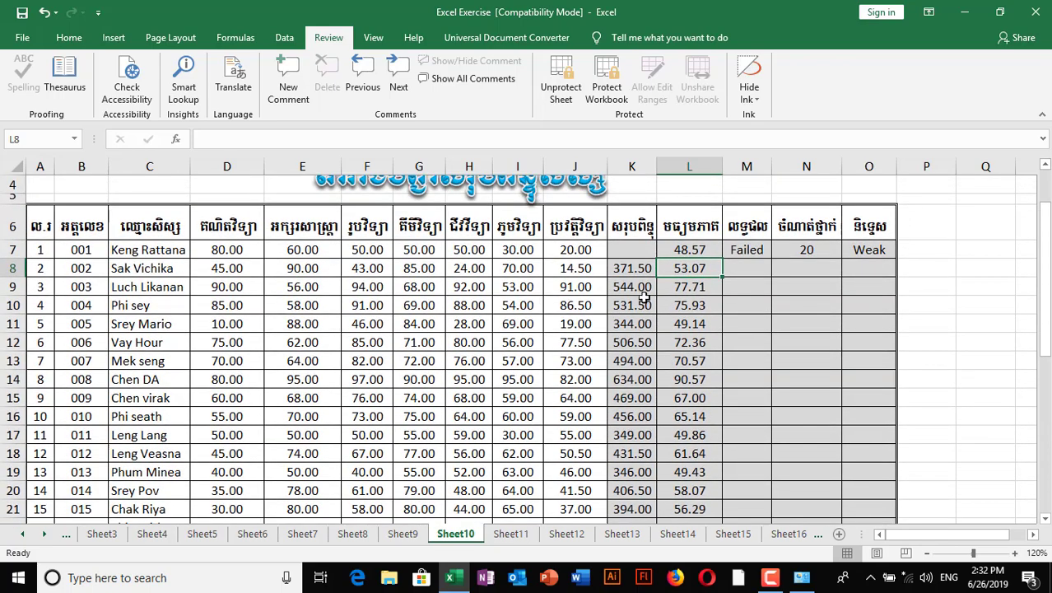
pyautogui.moveTo(626, 251); pyautogui.dragTo(681, 475)
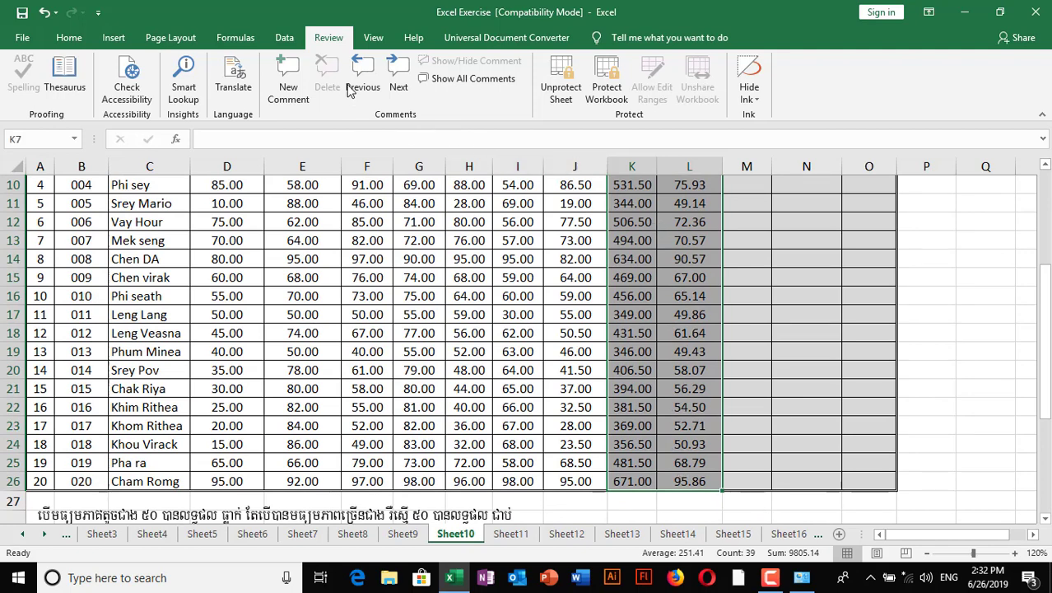
# - Unprotect Sheet10 from the Review tab by entering the sheet password
pyautogui.click(288, 38)
pyautogui.click(328, 41)
pyautogui.click(561, 98)
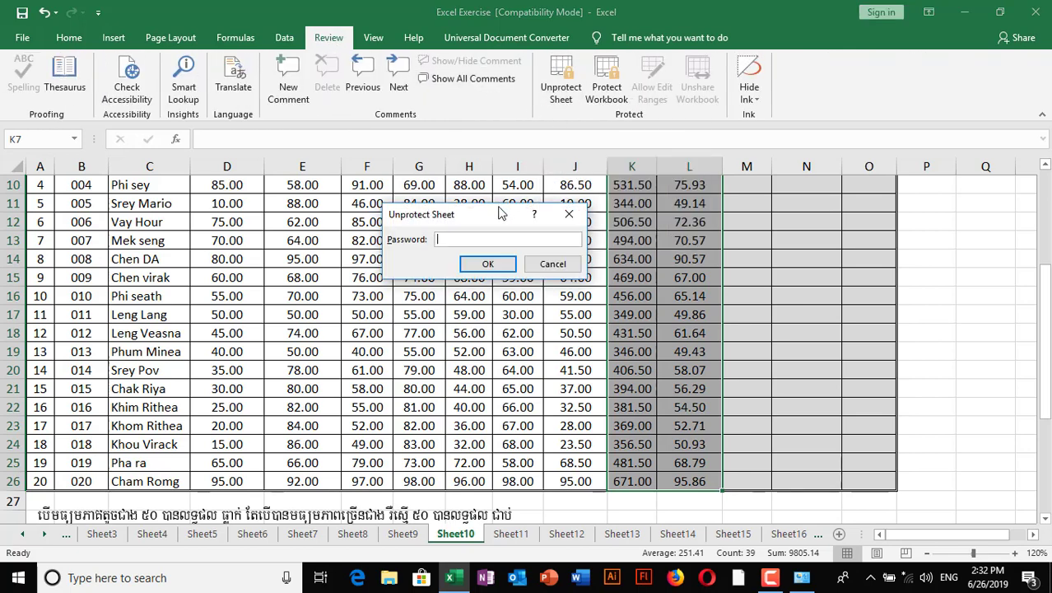
pyautogui.moveTo(486, 212); pyautogui.dragTo(469, 203)
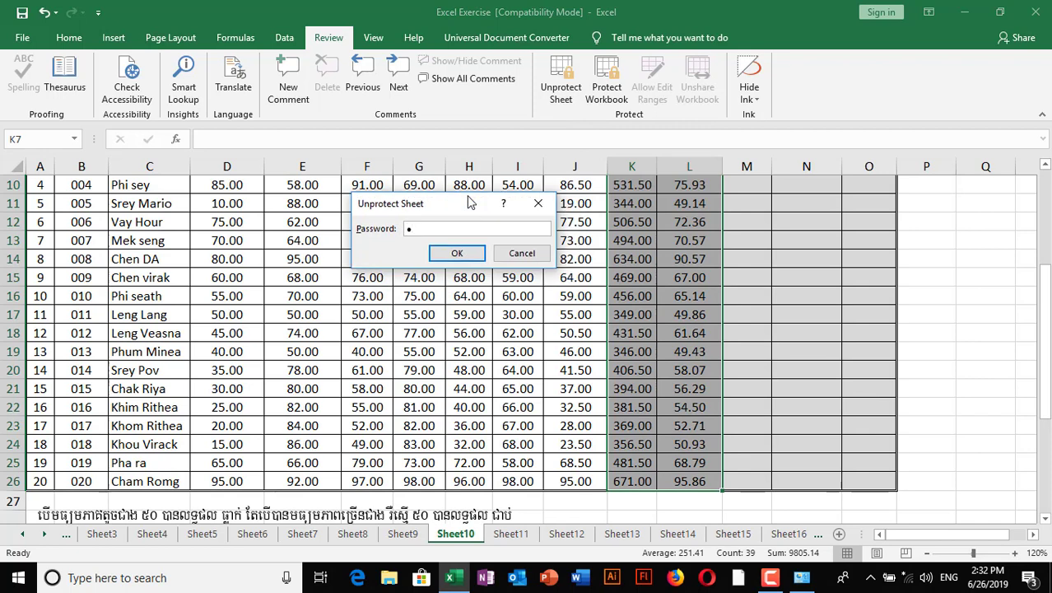
pyautogui.click(458, 254)
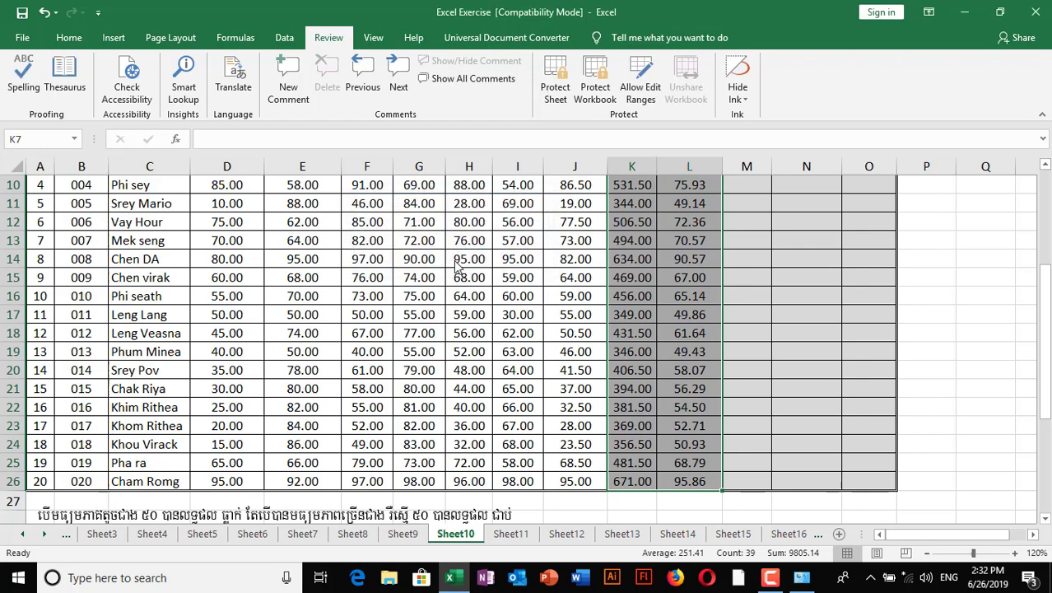
pyautogui.scroll(3, 683, 393)
pyautogui.click(688, 341)
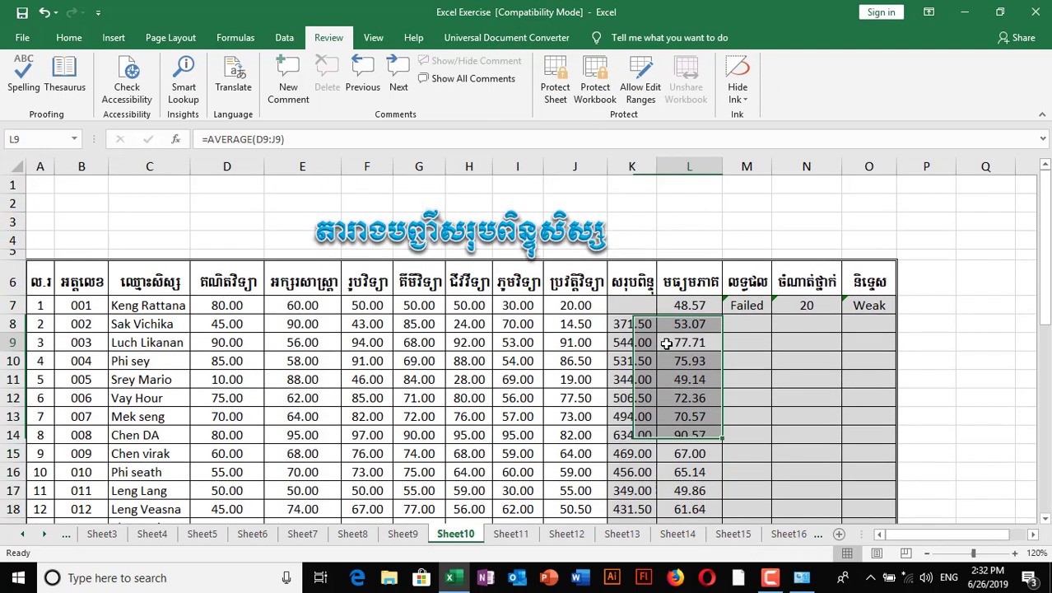
pyautogui.click(669, 393)
pyautogui.click(634, 398)
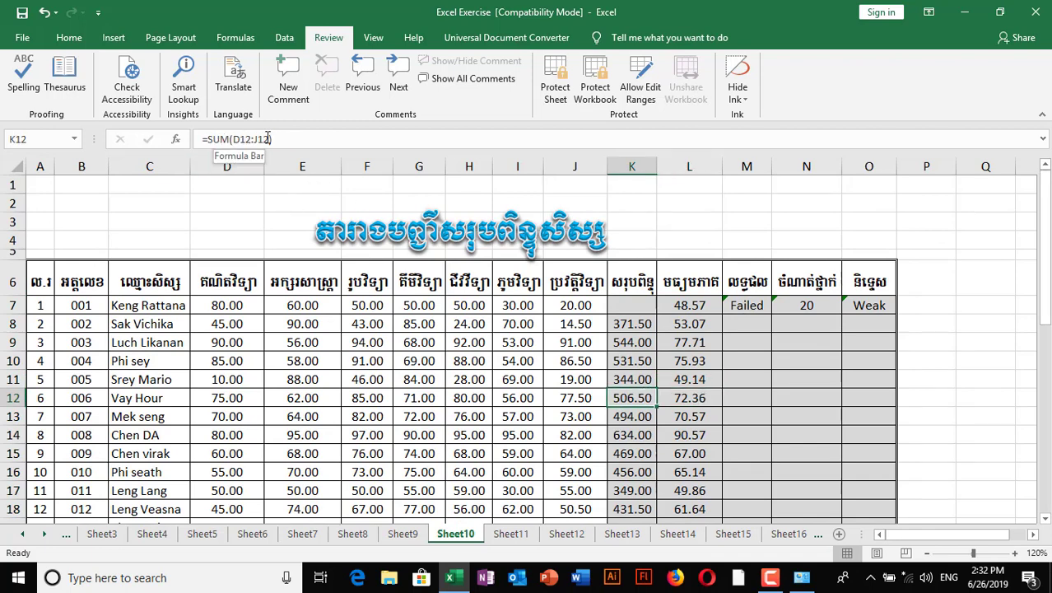
pyautogui.click(625, 362)
pyautogui.click(678, 359)
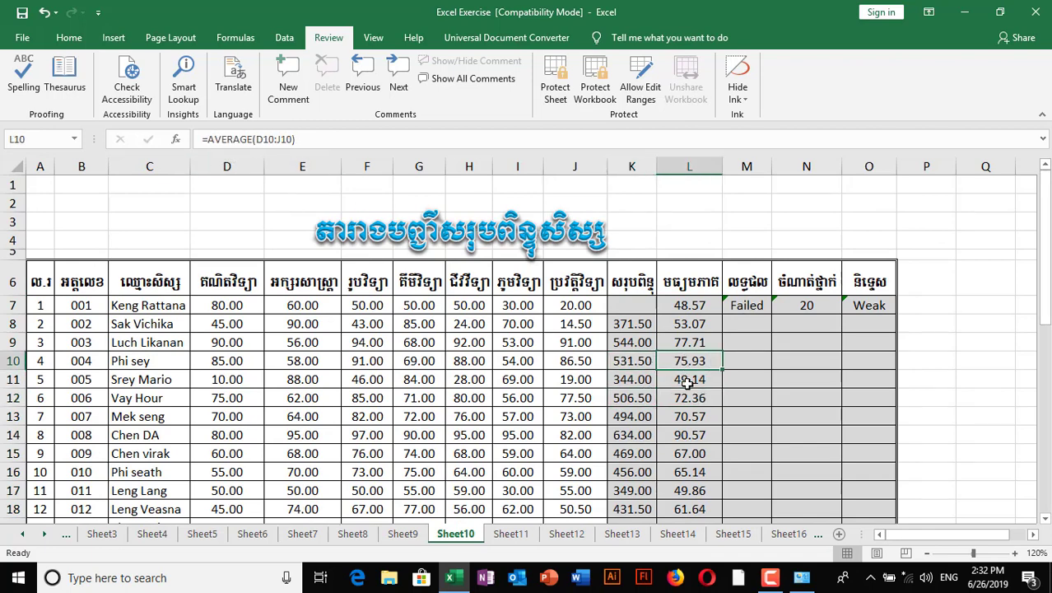
pyautogui.click(630, 451)
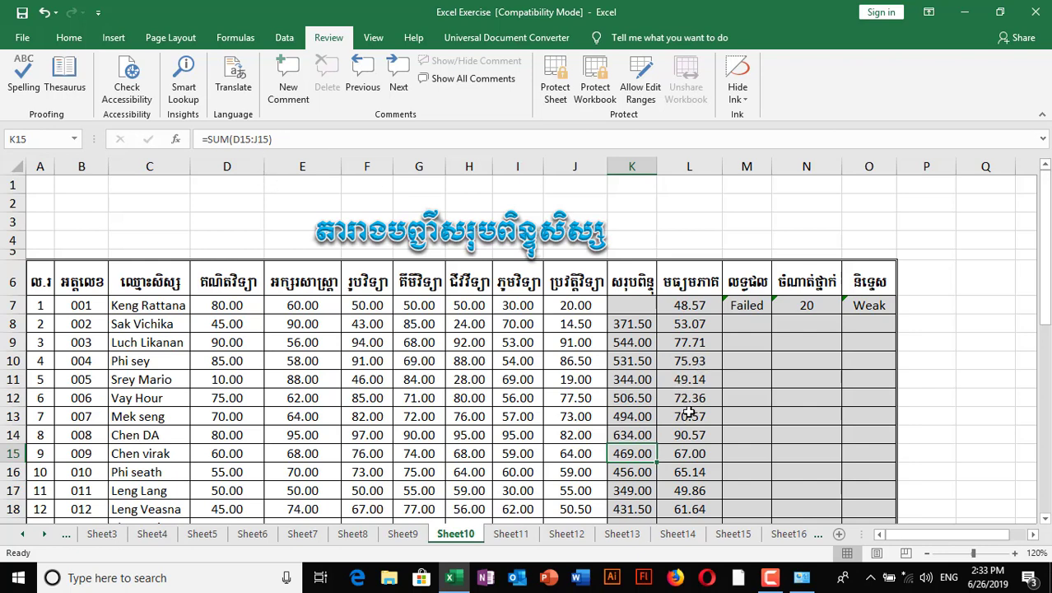
pyautogui.click(690, 414)
pyautogui.click(646, 382)
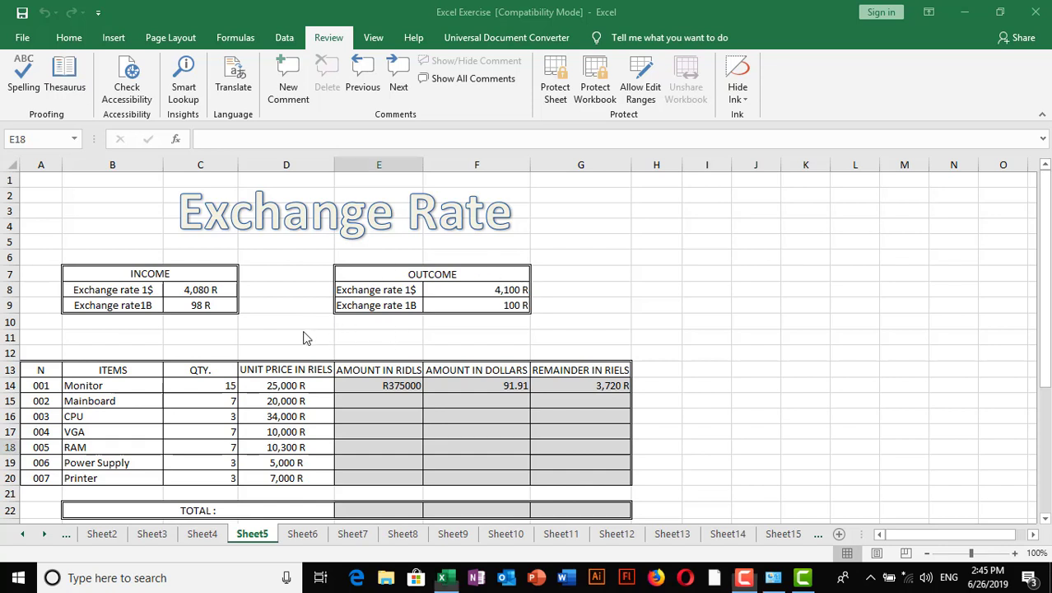
# - Inspect the UNIT PRICE IN RIELS heading and the CPU, RAM and Mainboard entries
pyautogui.click(265, 369)
pyautogui.click(216, 414)
pyautogui.click(123, 417)
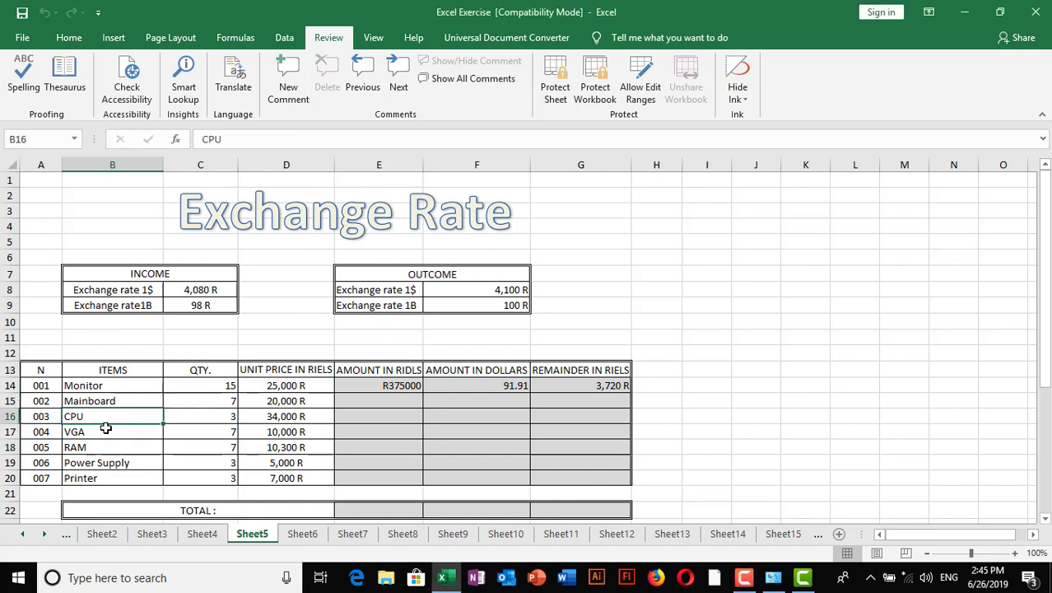
pyautogui.click(106, 444)
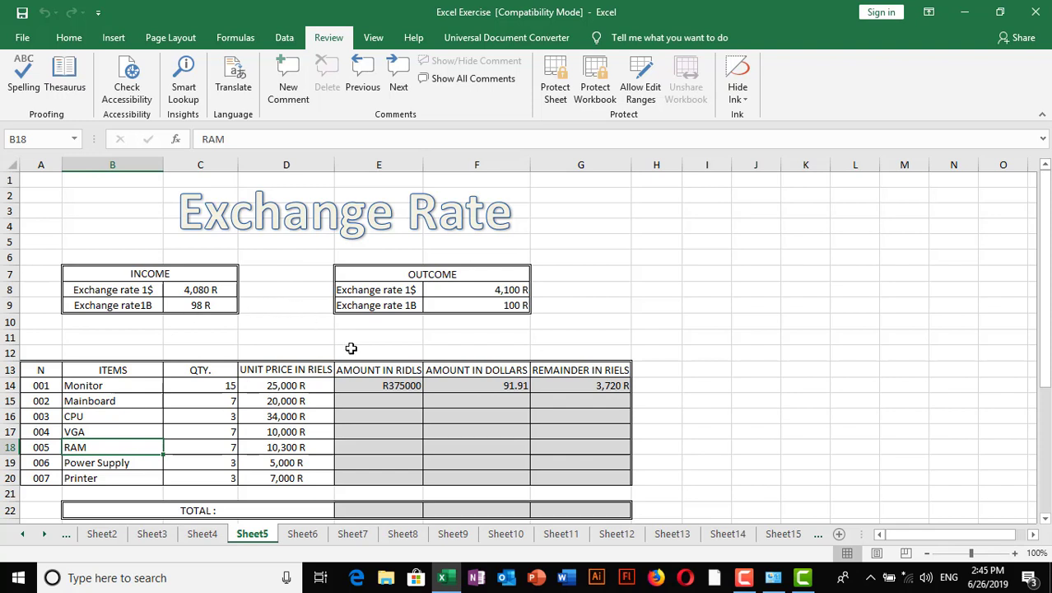
pyautogui.click(353, 396)
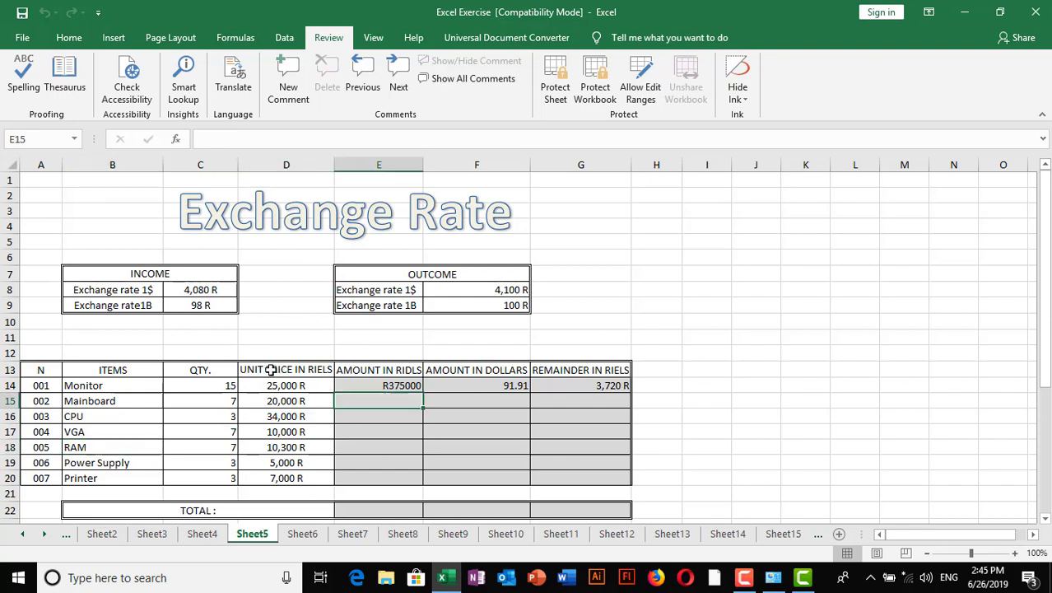
pyautogui.click(100, 208)
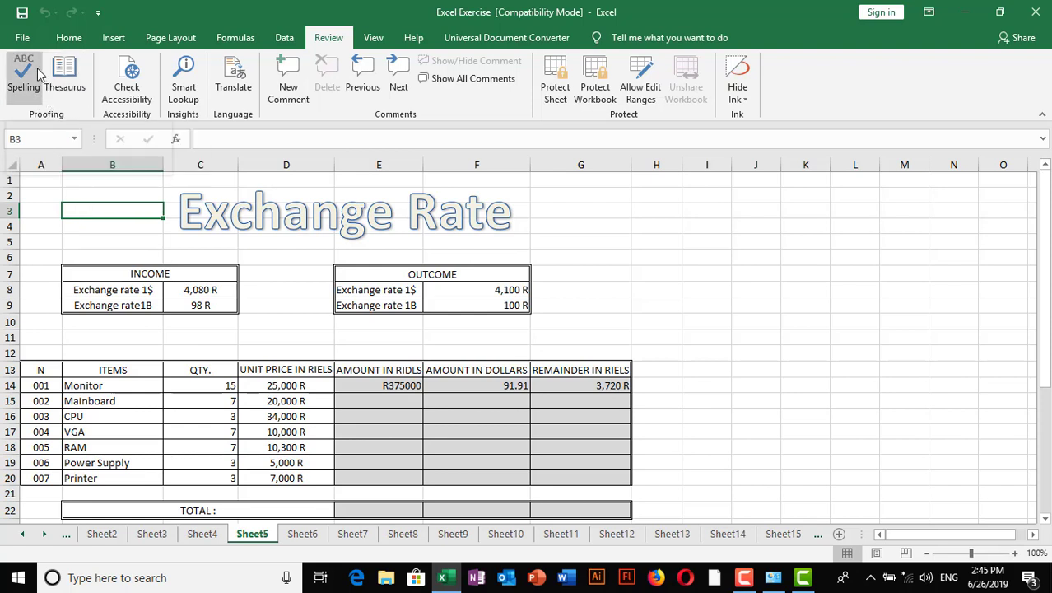
# - Go to File and choose Save As for the Excel Exercise workbook
pyautogui.click(23, 38)
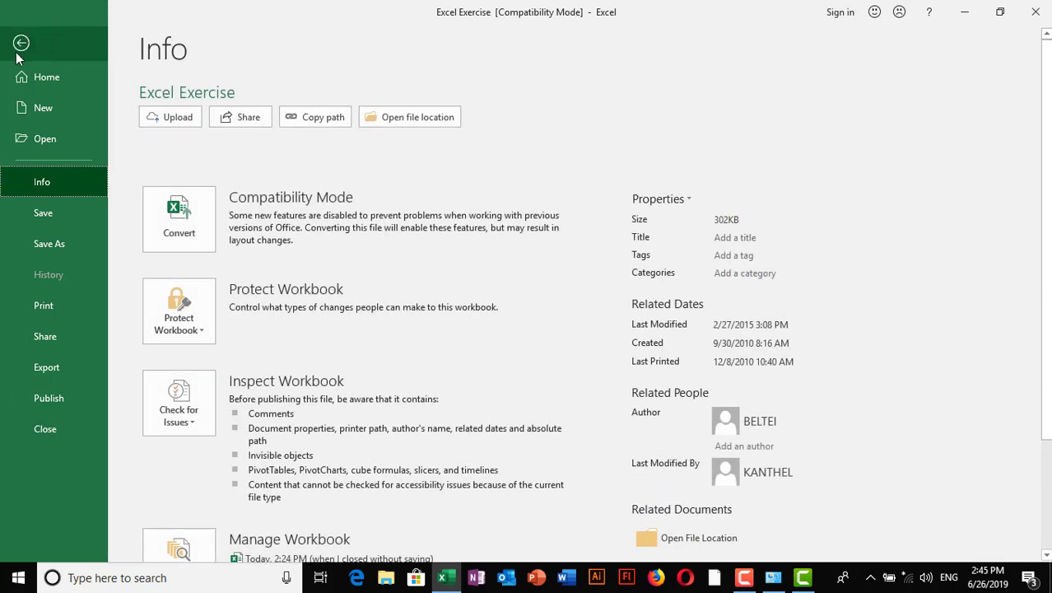
pyautogui.click(21, 43)
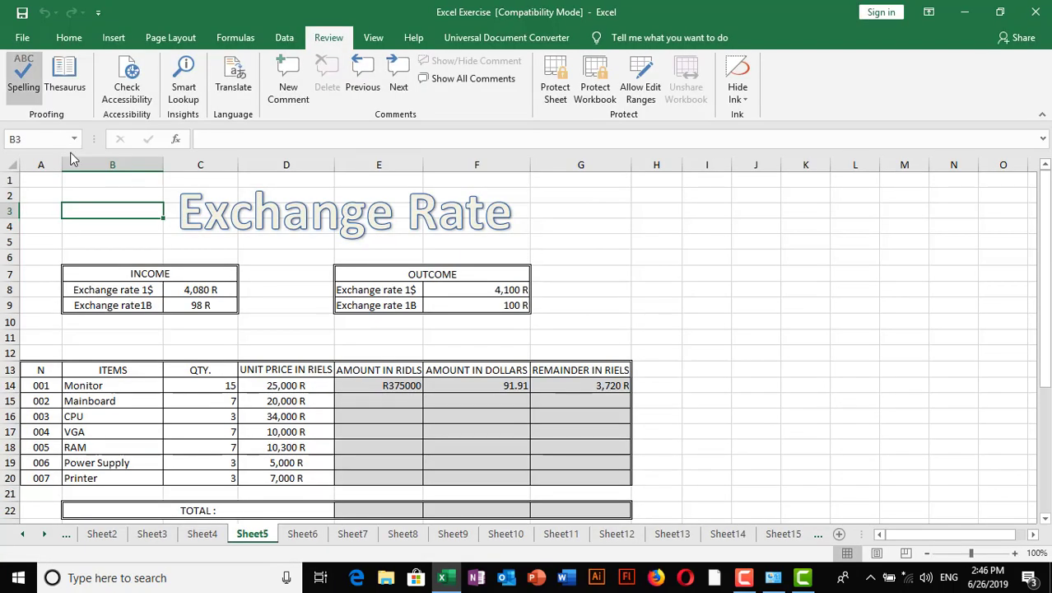
pyautogui.click(23, 40)
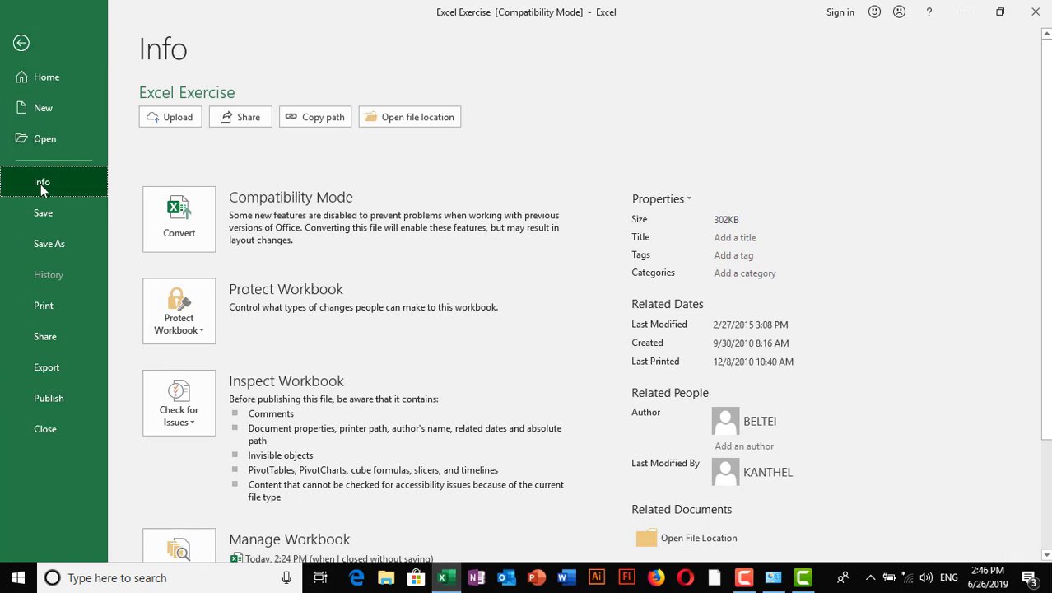
pyautogui.click(51, 246)
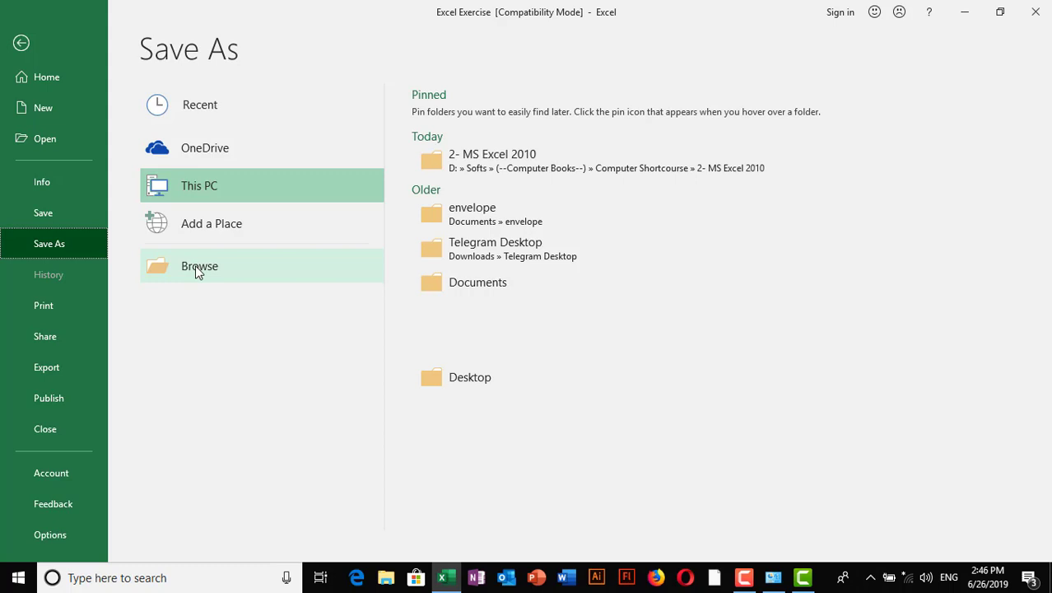
# - Browse to the Save As dialog and choose Tools > General Options
pyautogui.click(197, 267)
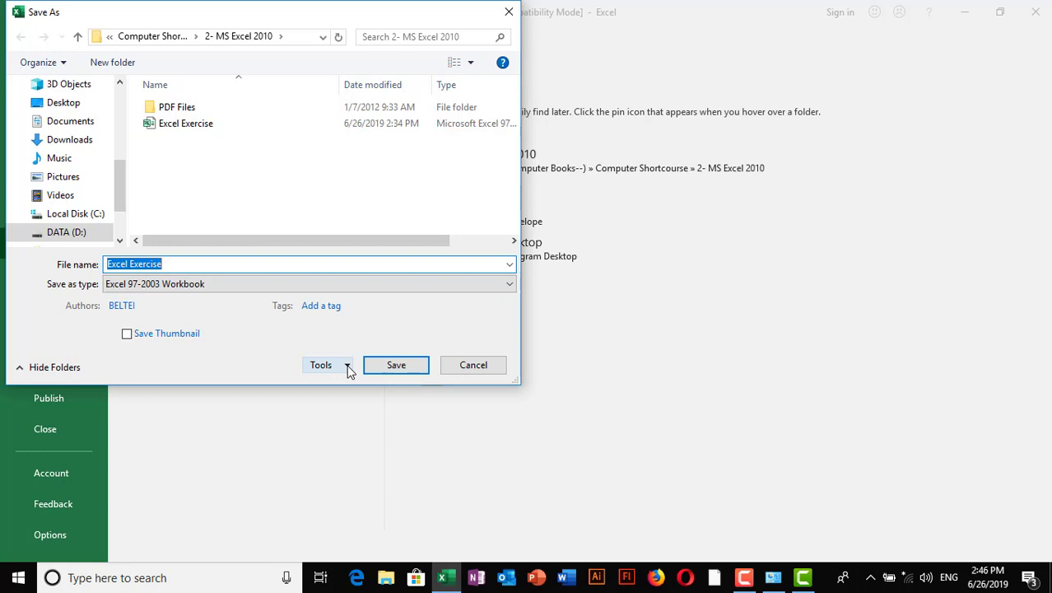
pyautogui.moveTo(326, 1); pyautogui.dragTo(472, 53)
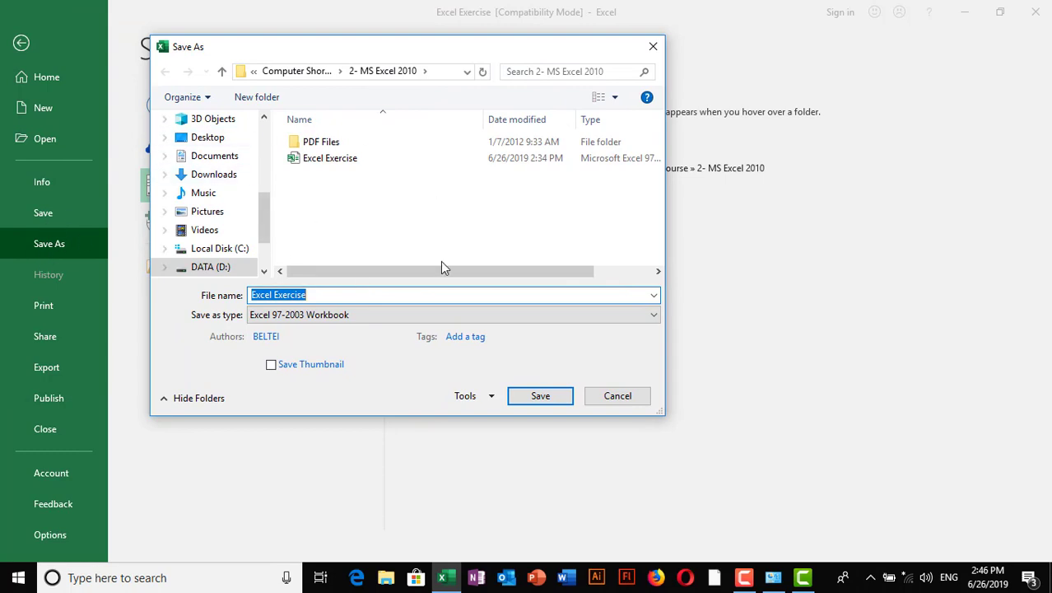
pyautogui.click(492, 398)
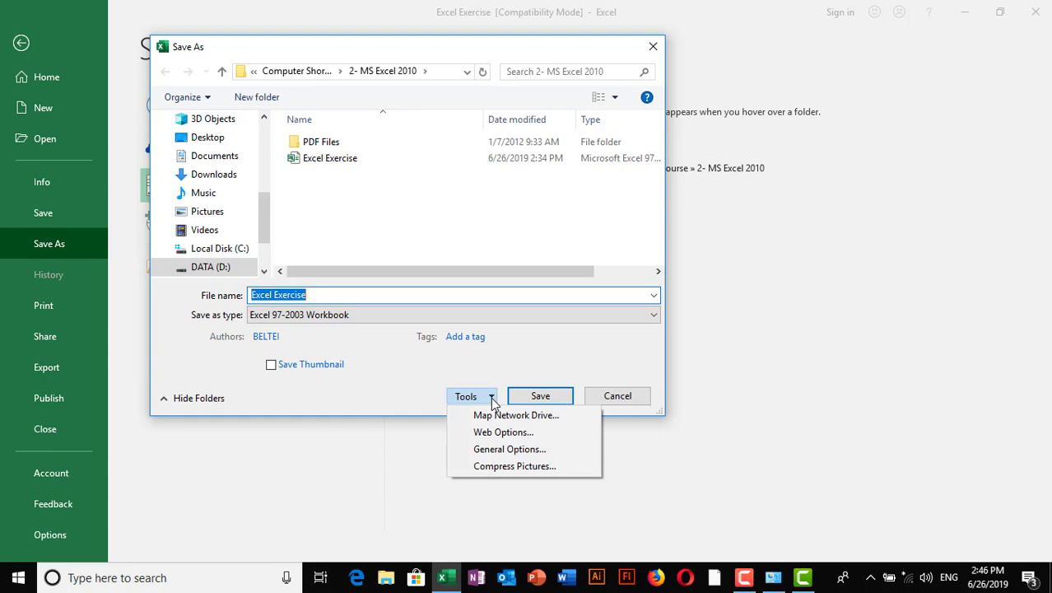
pyautogui.click(406, 50)
pyautogui.moveTo(425, 49); pyautogui.dragTo(504, 51)
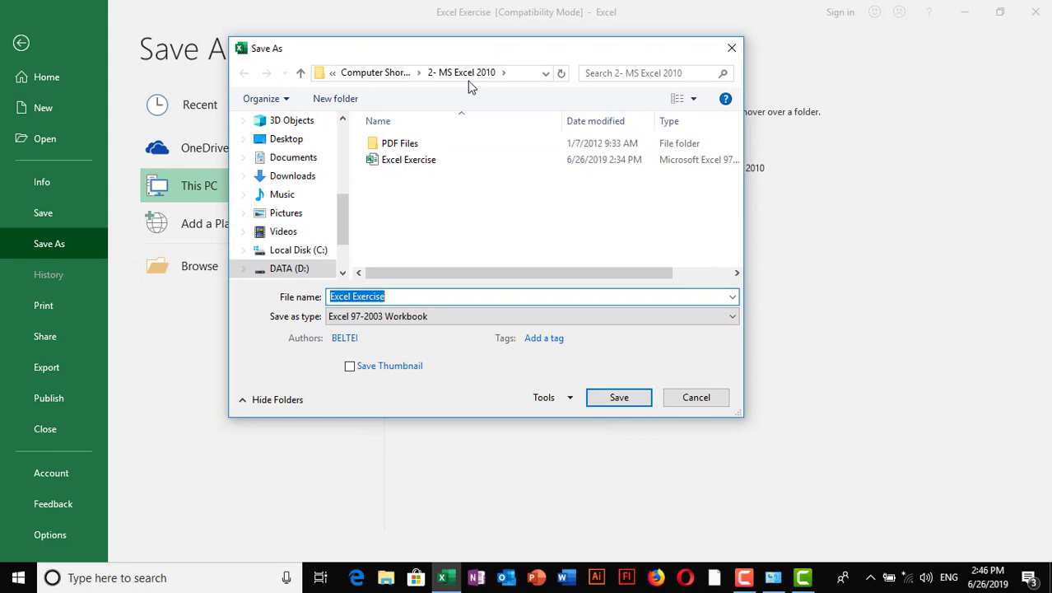
pyautogui.moveTo(468, 50); pyautogui.dragTo(493, 53)
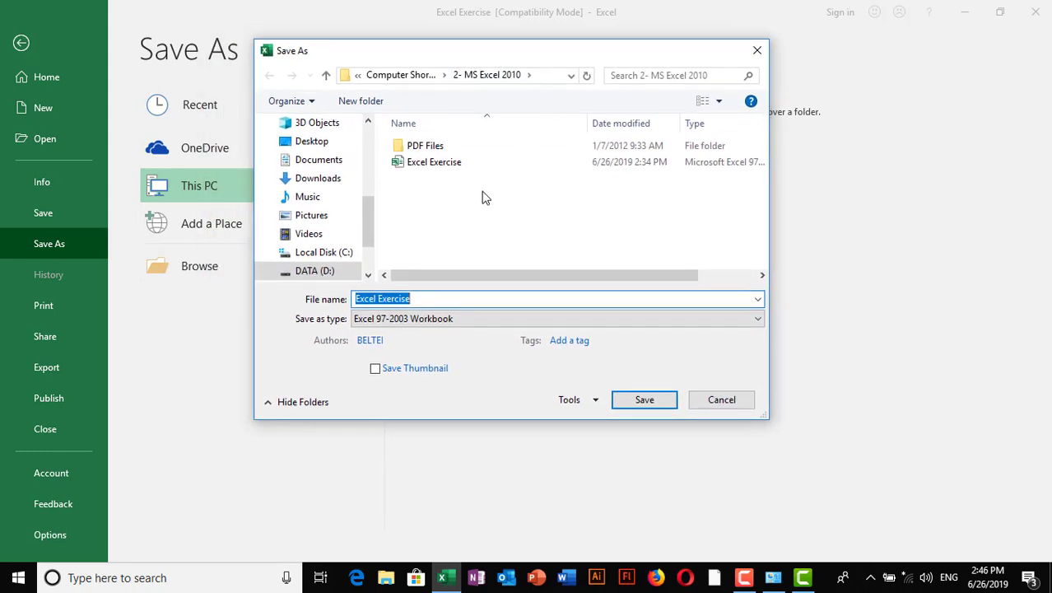
pyautogui.click(596, 402)
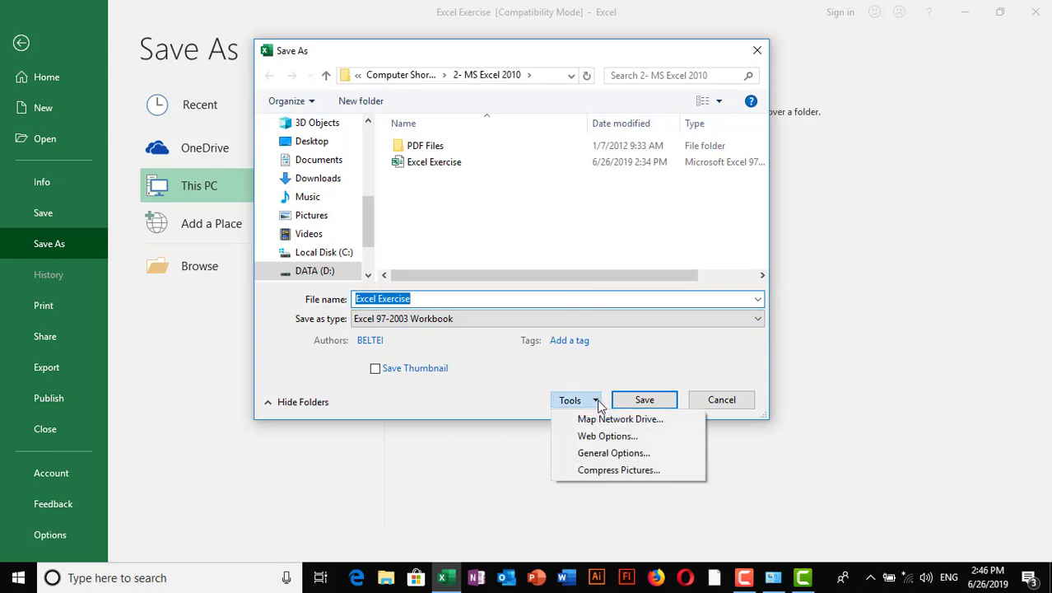
pyautogui.click(613, 452)
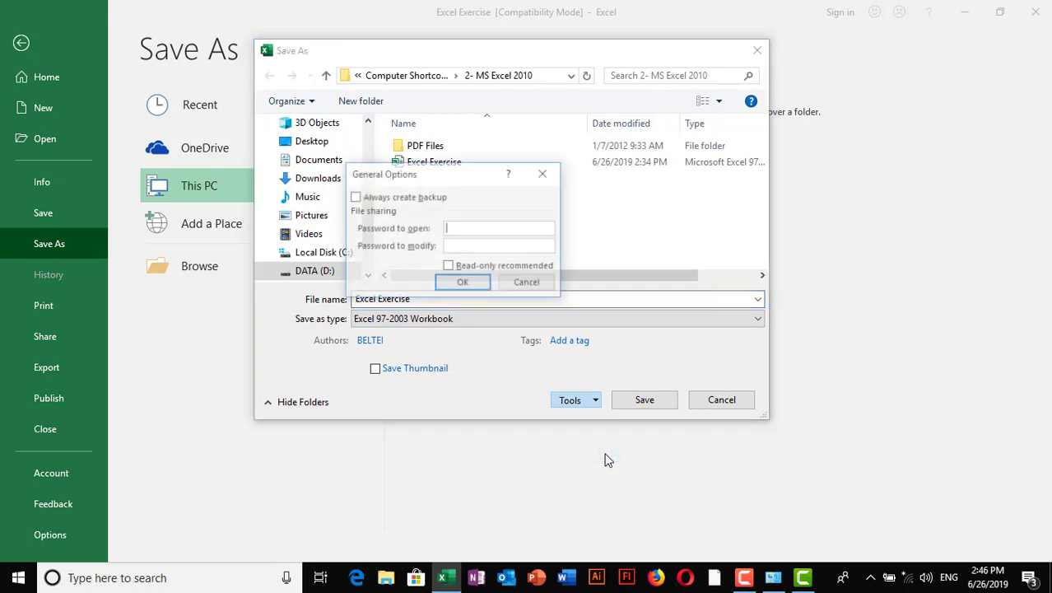
# - Enter a password to open, leave the password to modify blank, and accept General Options
pyautogui.moveTo(484, 183); pyautogui.dragTo(545, 155)
pyautogui.click(534, 208)
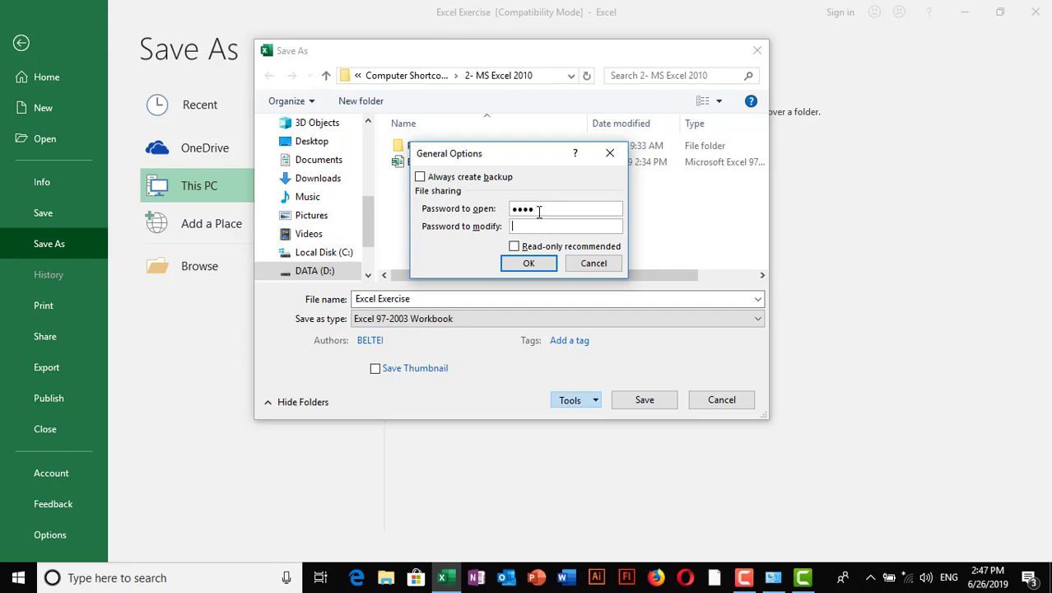
pyautogui.moveTo(522, 156); pyautogui.dragTo(522, 148)
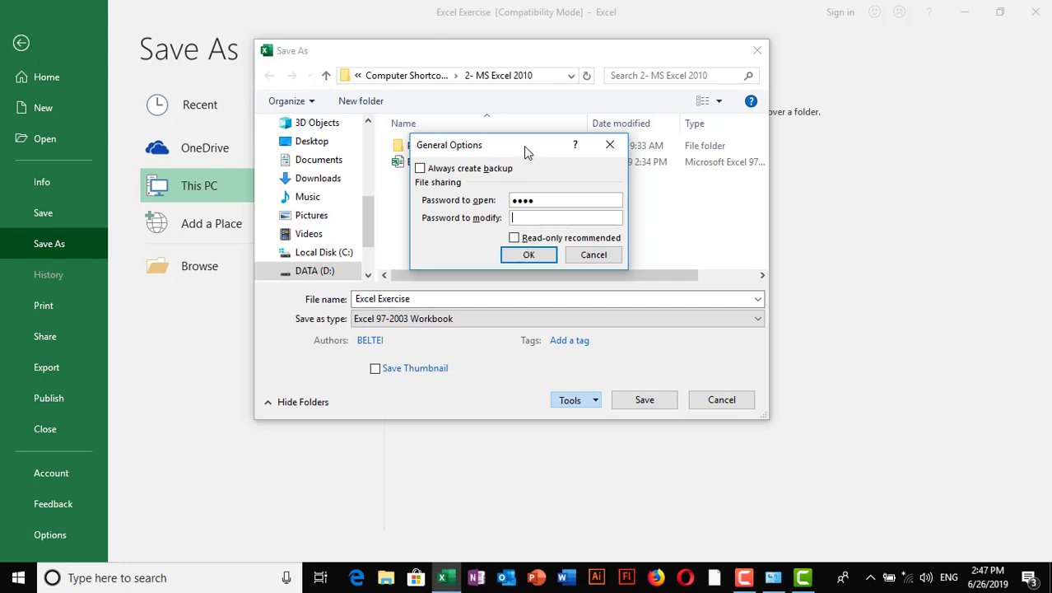
pyautogui.moveTo(526, 149); pyautogui.dragTo(505, 148)
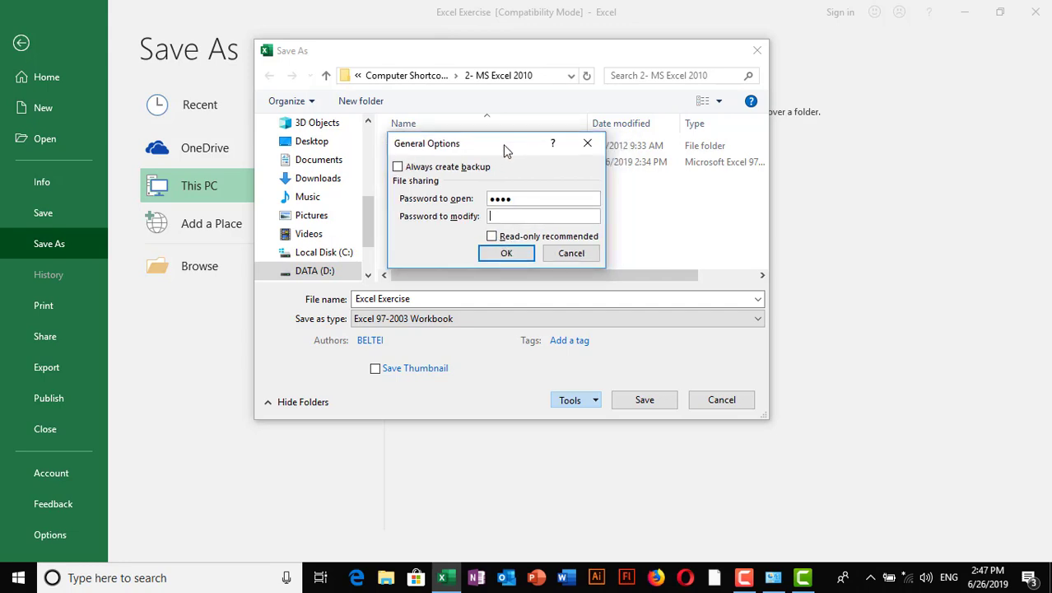
pyautogui.click(511, 214)
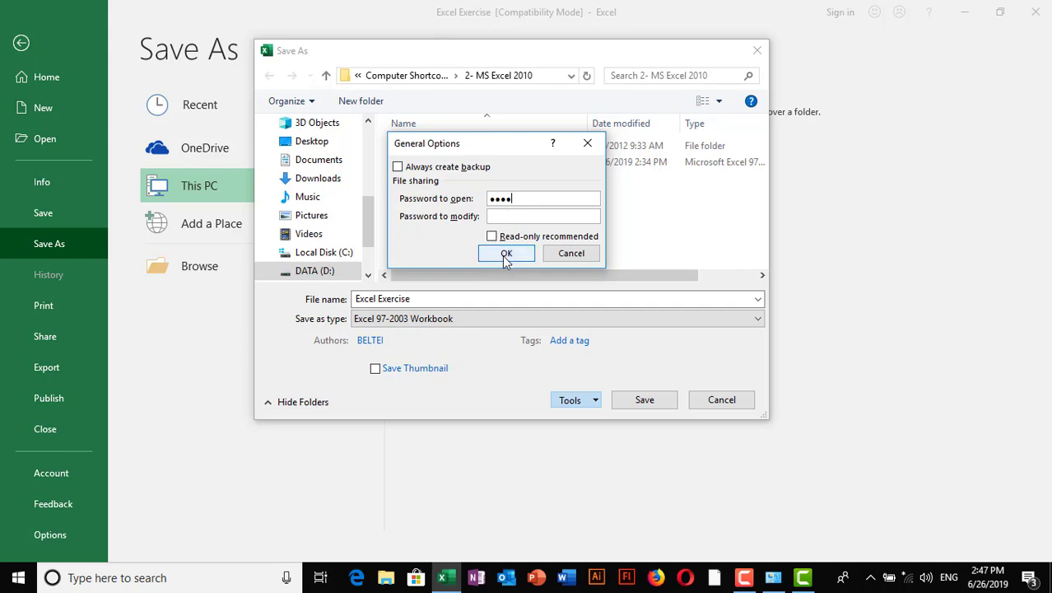
pyautogui.click(507, 256)
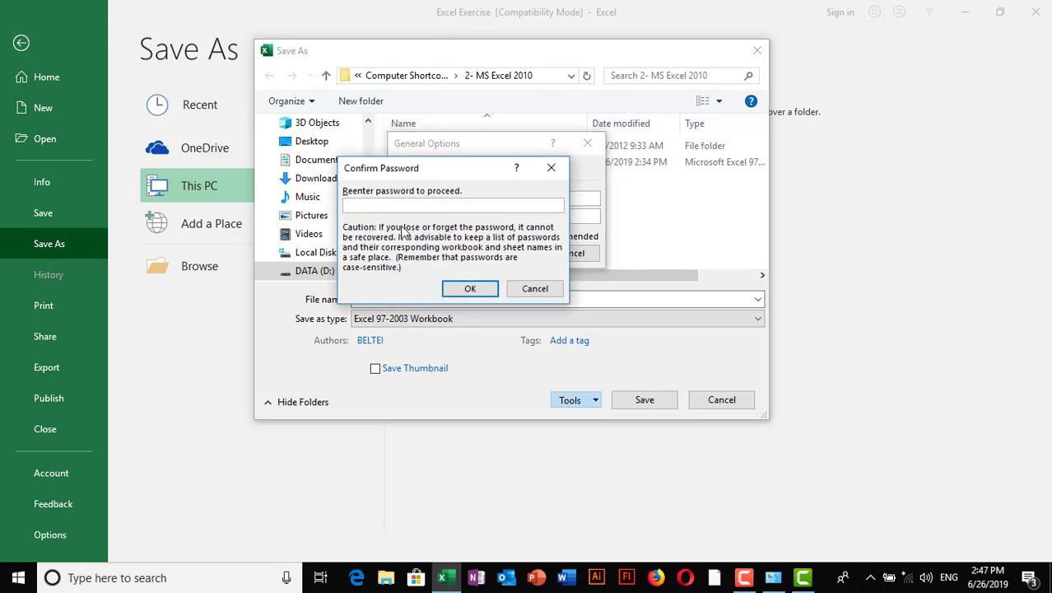
# - Confirm the re-entered password and save over the existing Excel Exercise.xls
pyautogui.moveTo(438, 175); pyautogui.dragTo(489, 222)
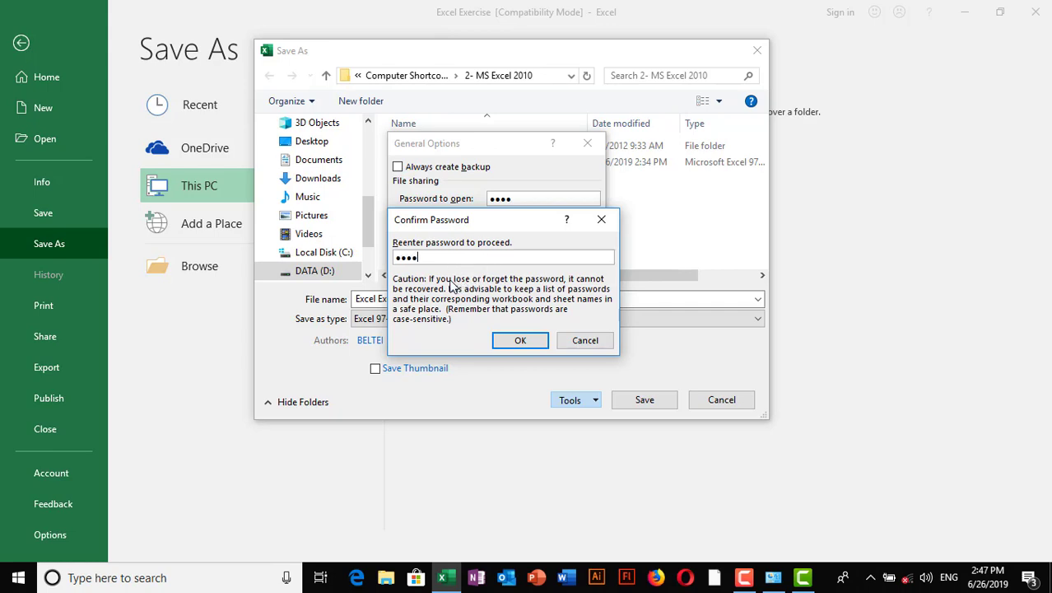
pyautogui.click(521, 341)
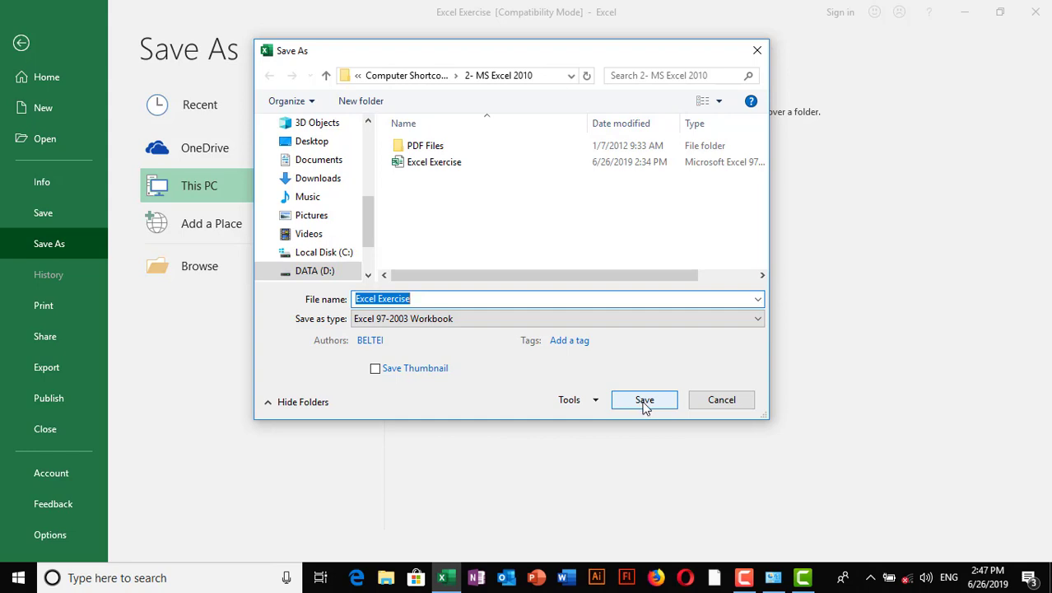
pyautogui.click(646, 403)
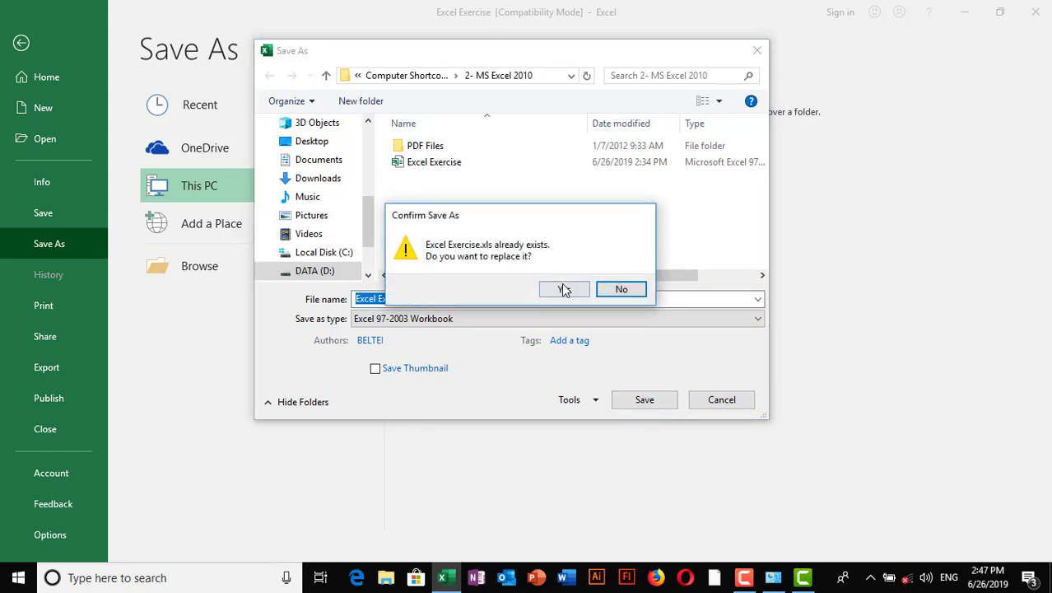
pyautogui.click(565, 290)
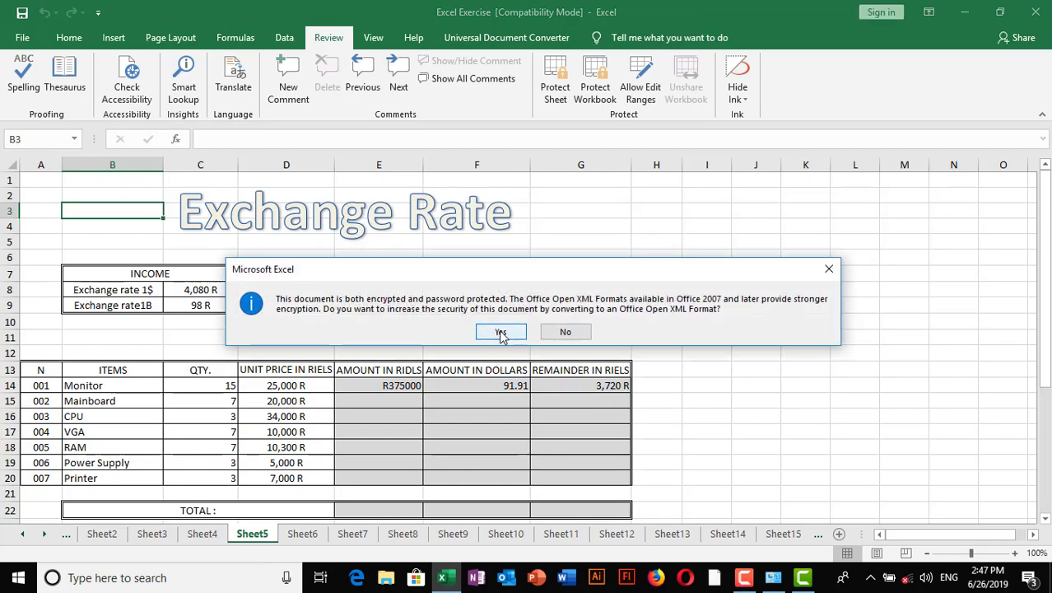
# - Decline the Office Open XML conversion, then resave Excel Exercise.xls in 97-2003 format with a password to open
pyautogui.click(568, 332)
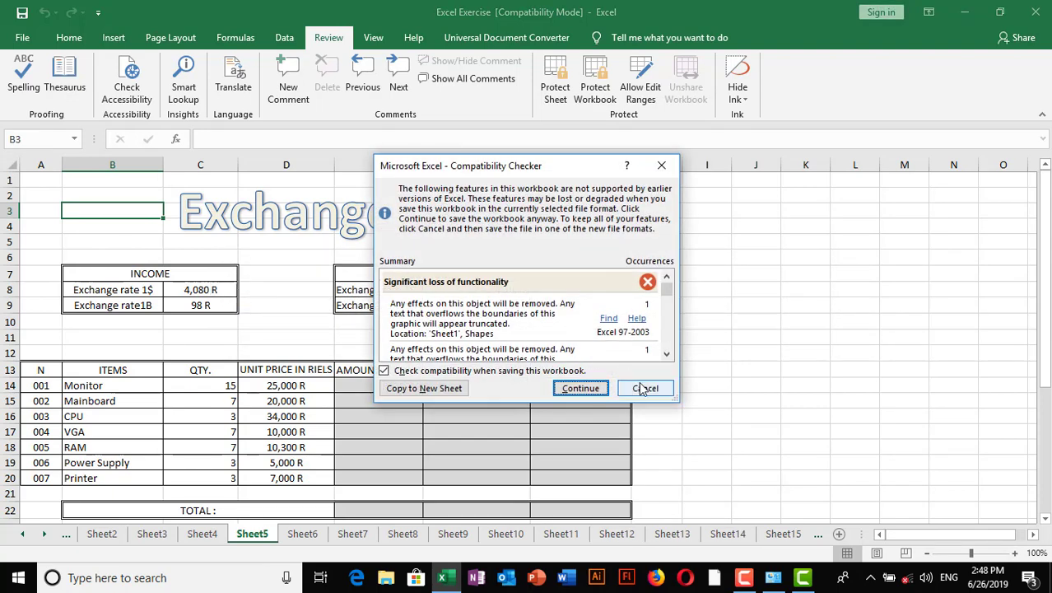
pyautogui.click(645, 388)
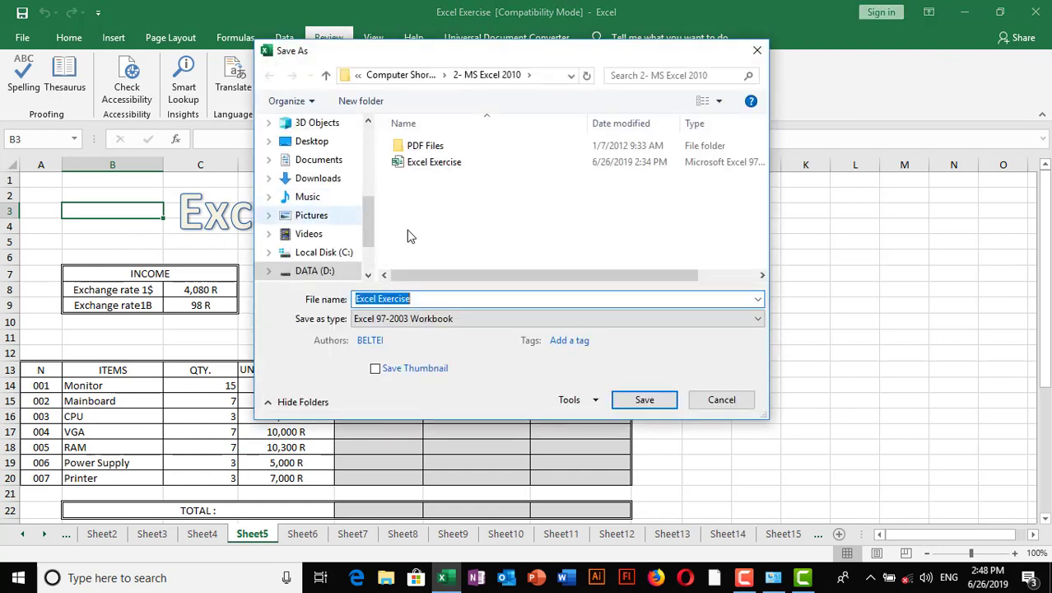
pyautogui.click(597, 400)
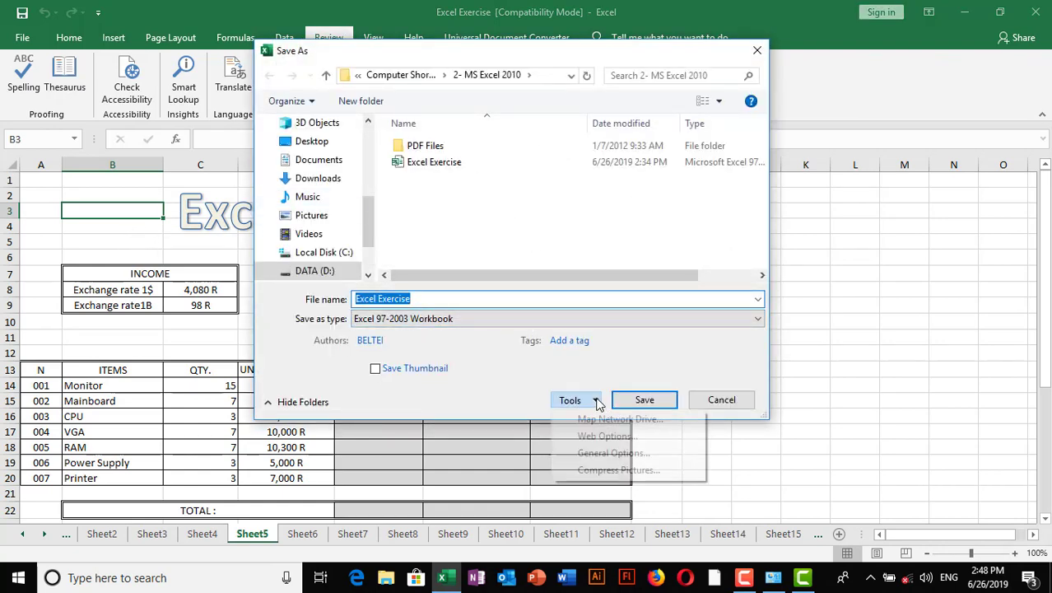
pyautogui.click(619, 458)
pyautogui.write('1234')
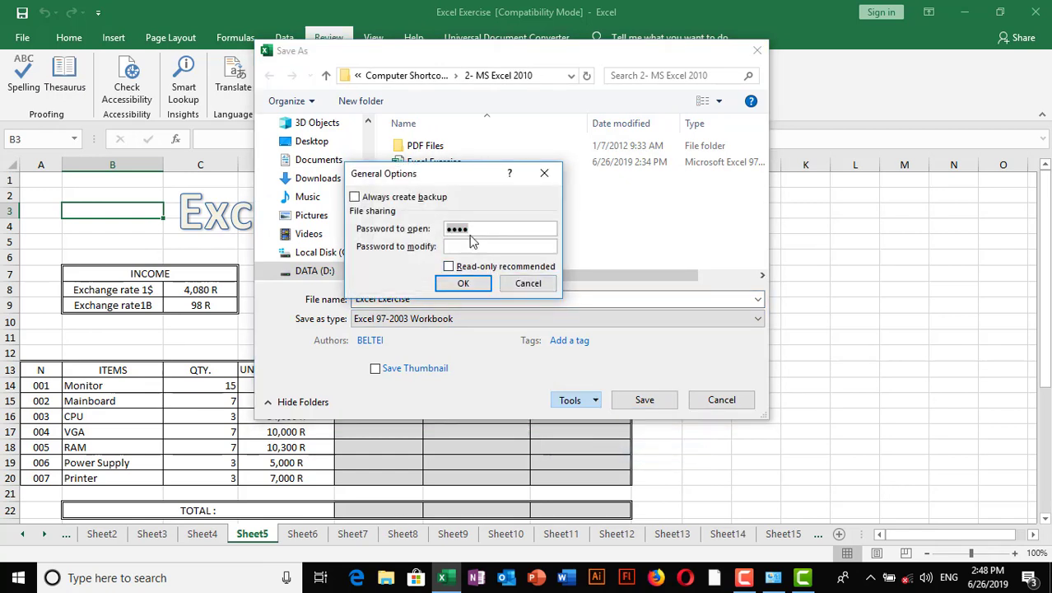
pyautogui.moveTo(445, 175); pyautogui.dragTo(471, 182)
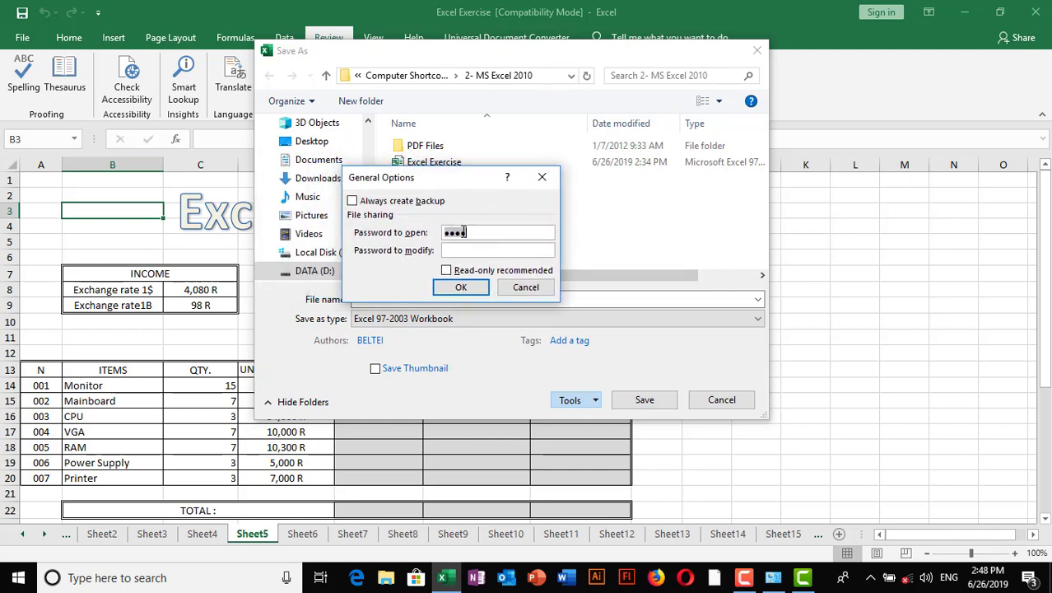
pyautogui.click(463, 287)
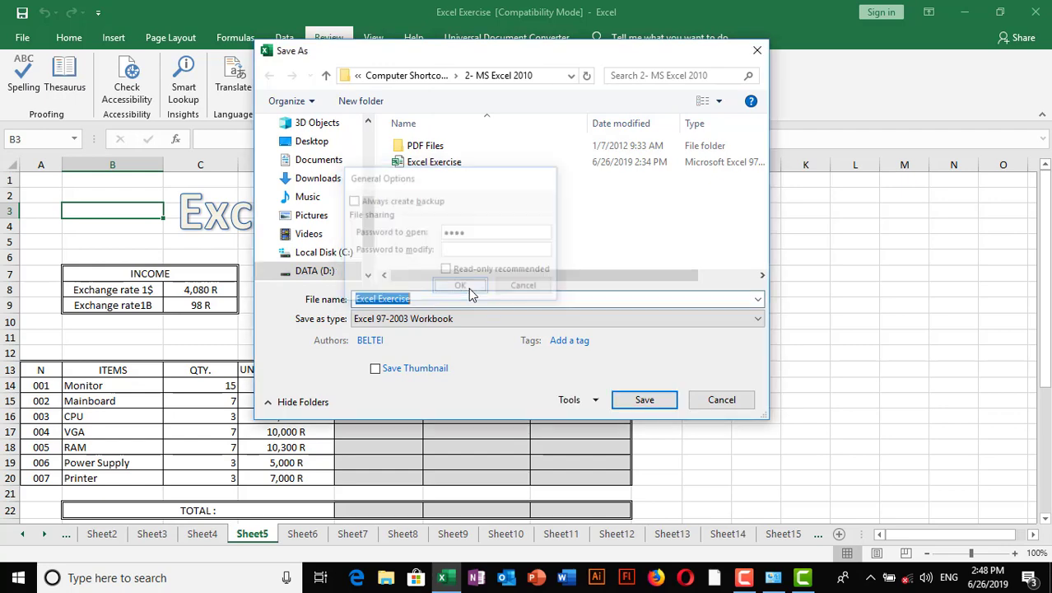
pyautogui.click(643, 401)
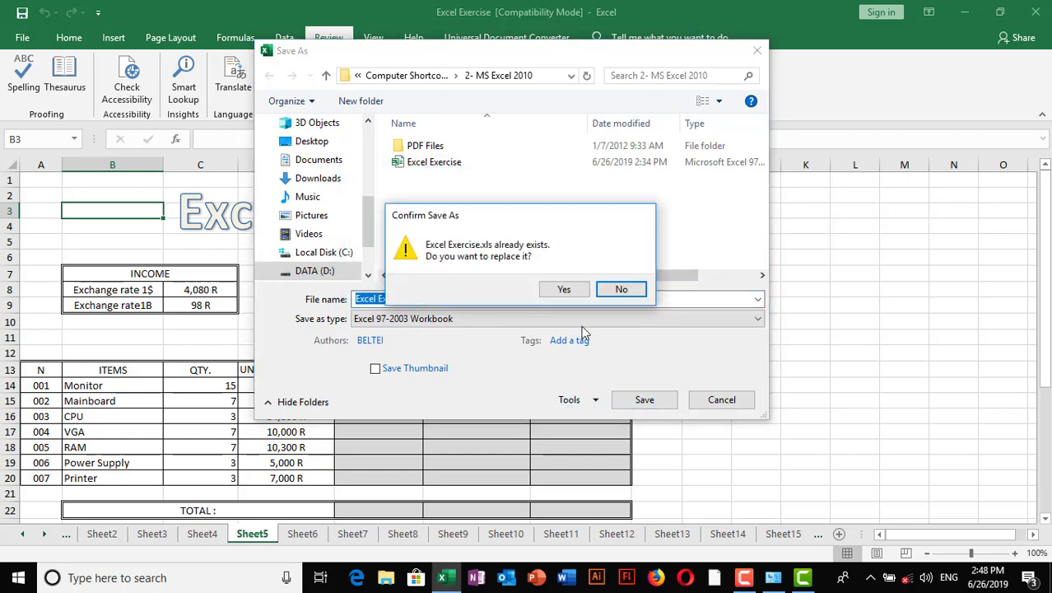
pyautogui.click(560, 290)
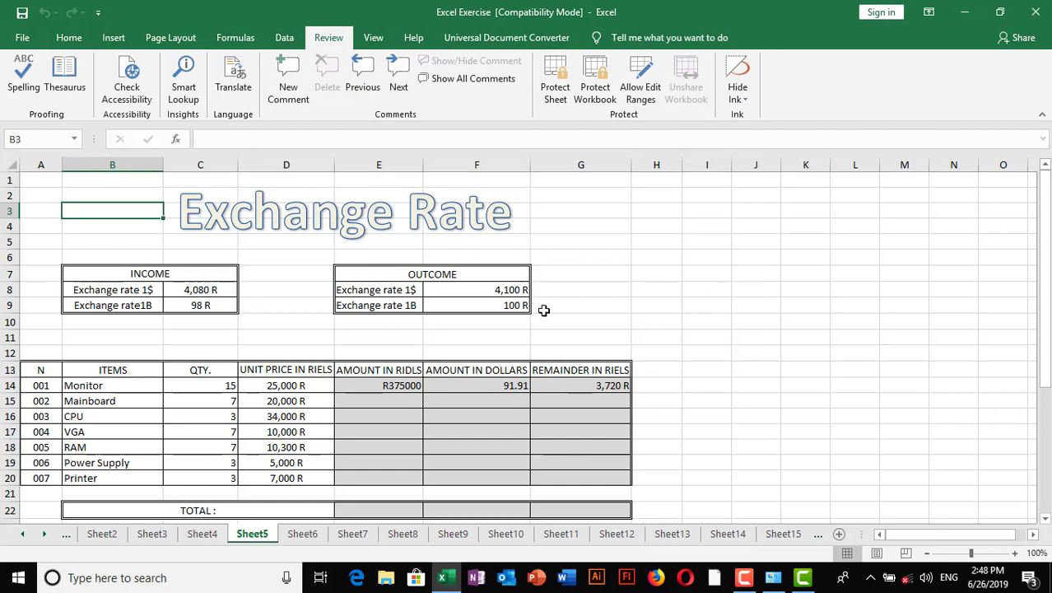
# - Finish the compatibility-checked save, close the workbook, and reopen Excel Exercise from Recent
pyautogui.click(568, 388)
pyautogui.click(296, 290)
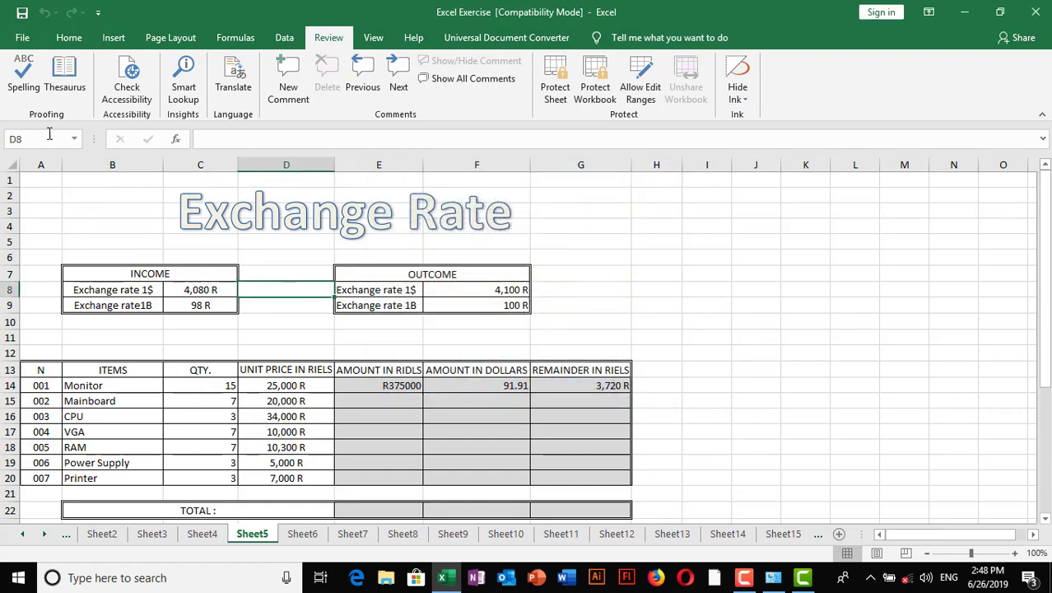
pyautogui.click(20, 40)
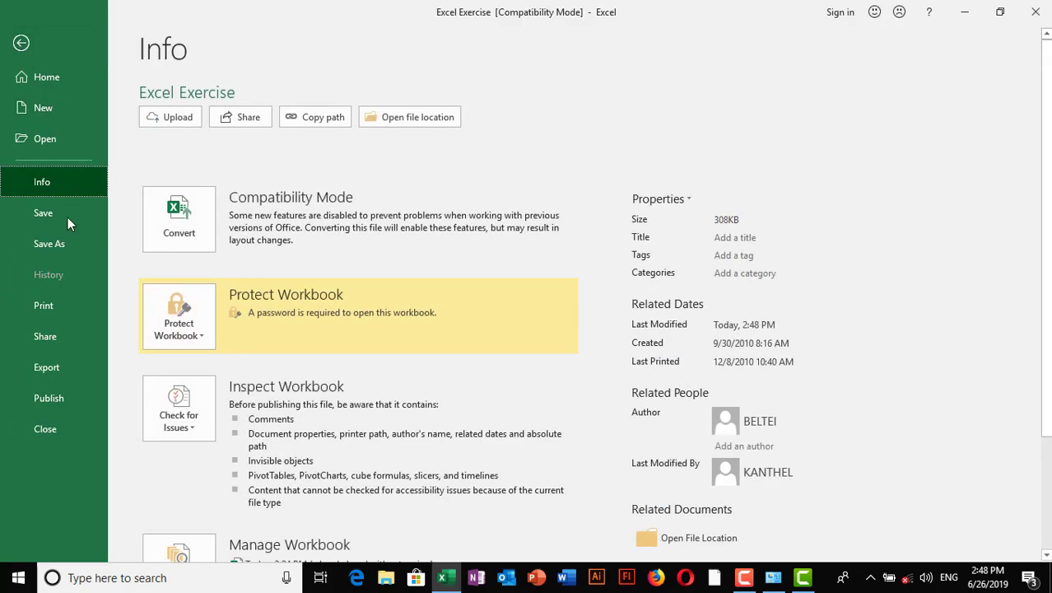
pyautogui.click(48, 429)
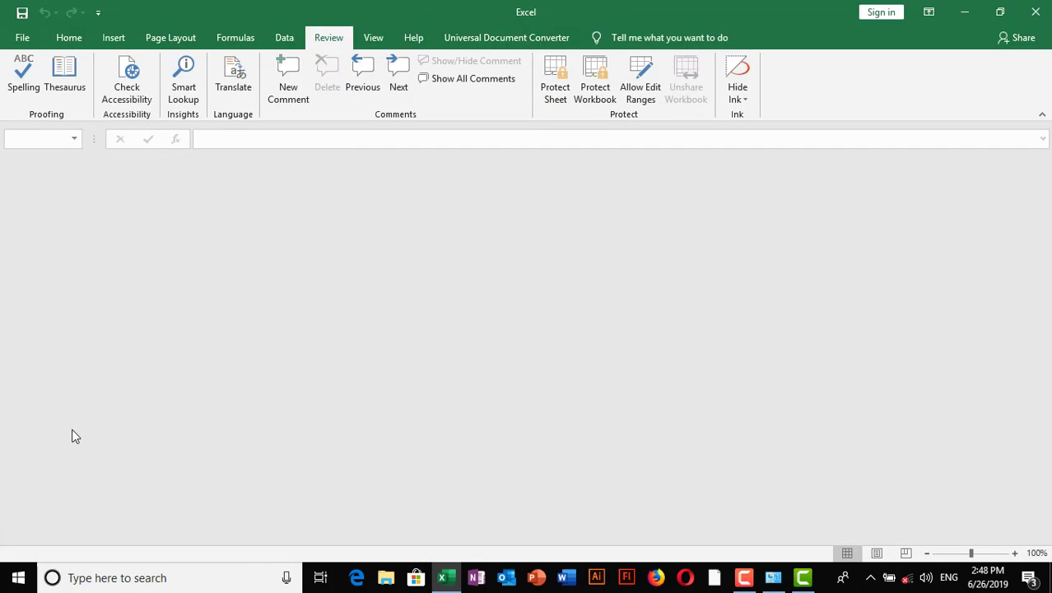
pyautogui.click(22, 38)
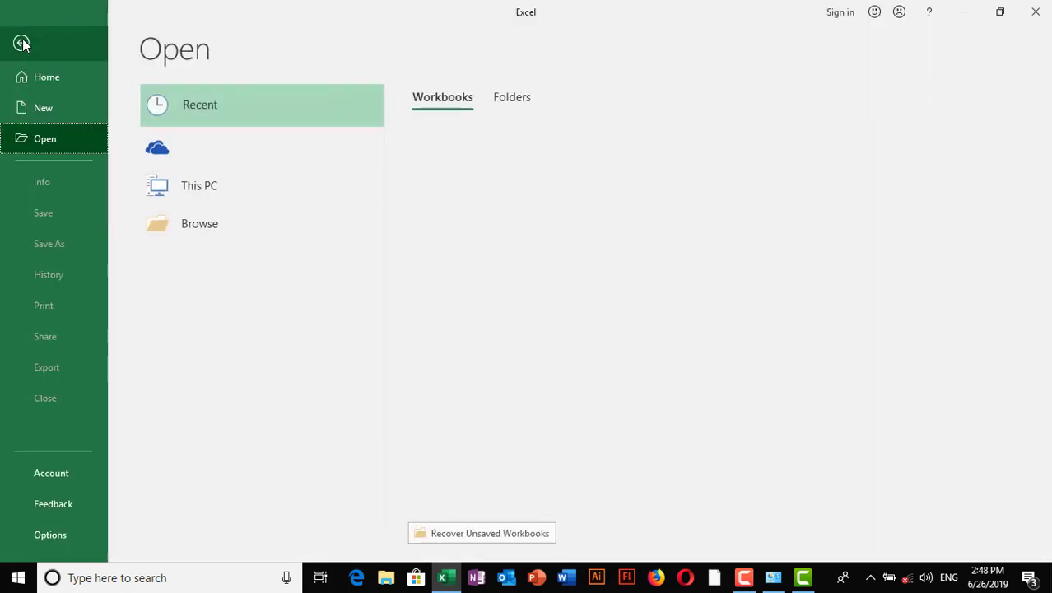
pyautogui.click(498, 201)
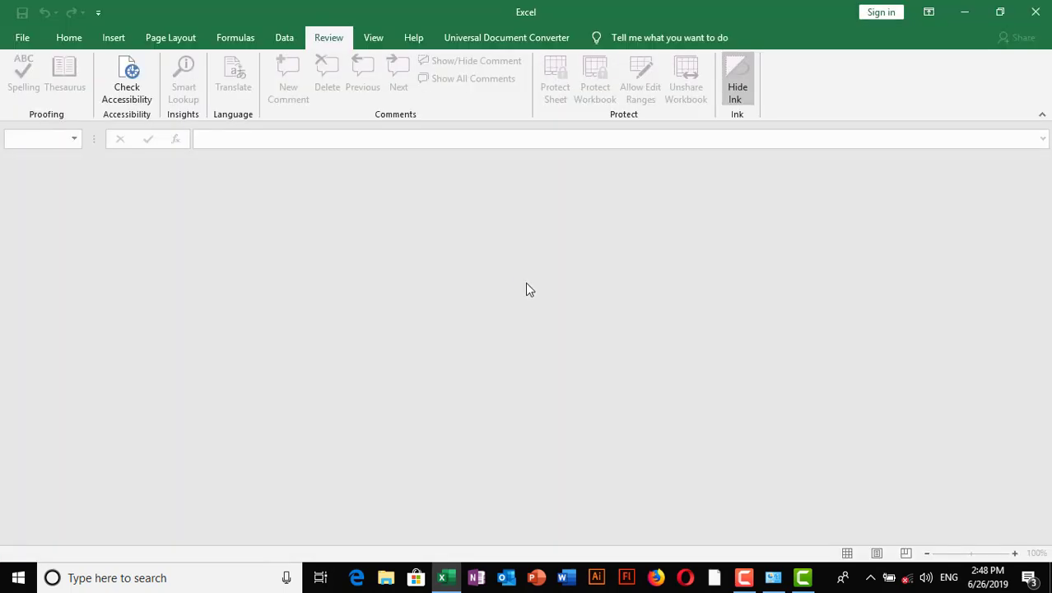
# - Enter the open password, then scroll Sheet5's Exchange Rate table to verify the Monitor row amounts
pyautogui.moveTo(451, 197); pyautogui.dragTo(468, 222)
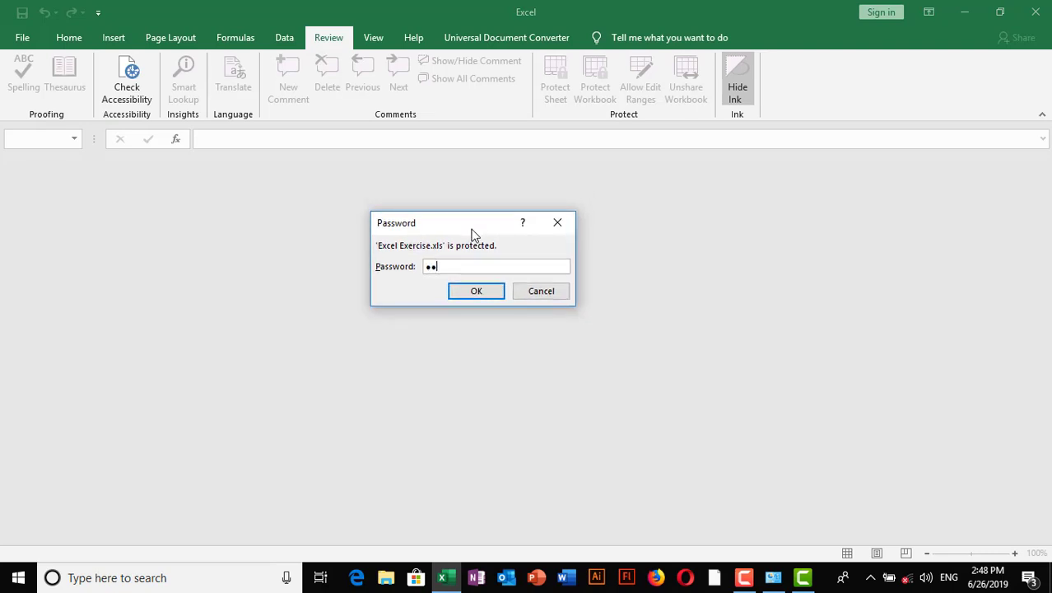
pyautogui.press('Return')
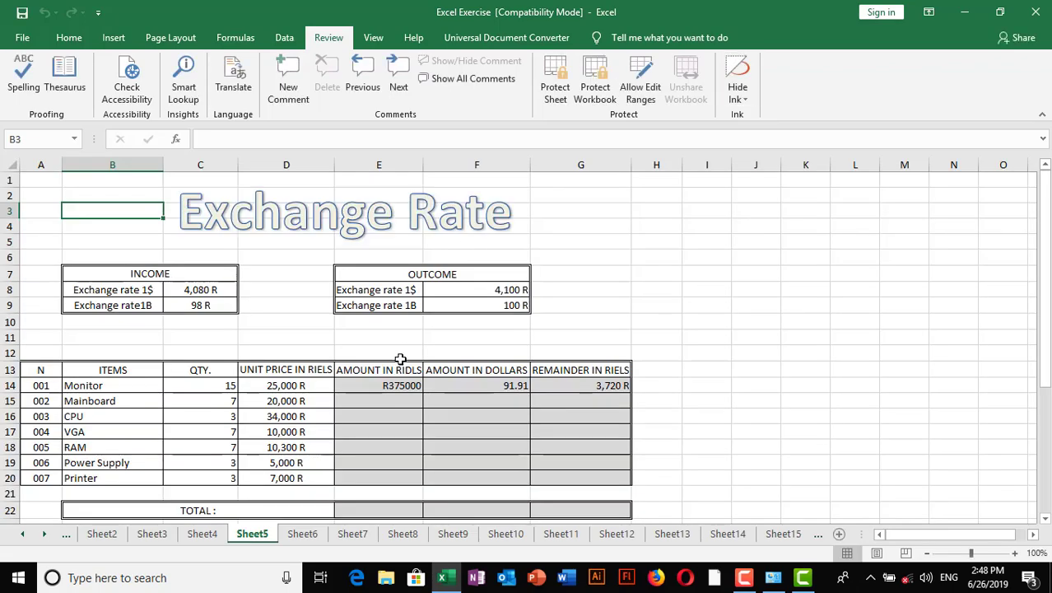
pyautogui.scroll(-3, 400, 361)
pyautogui.scroll(2, 400, 362)
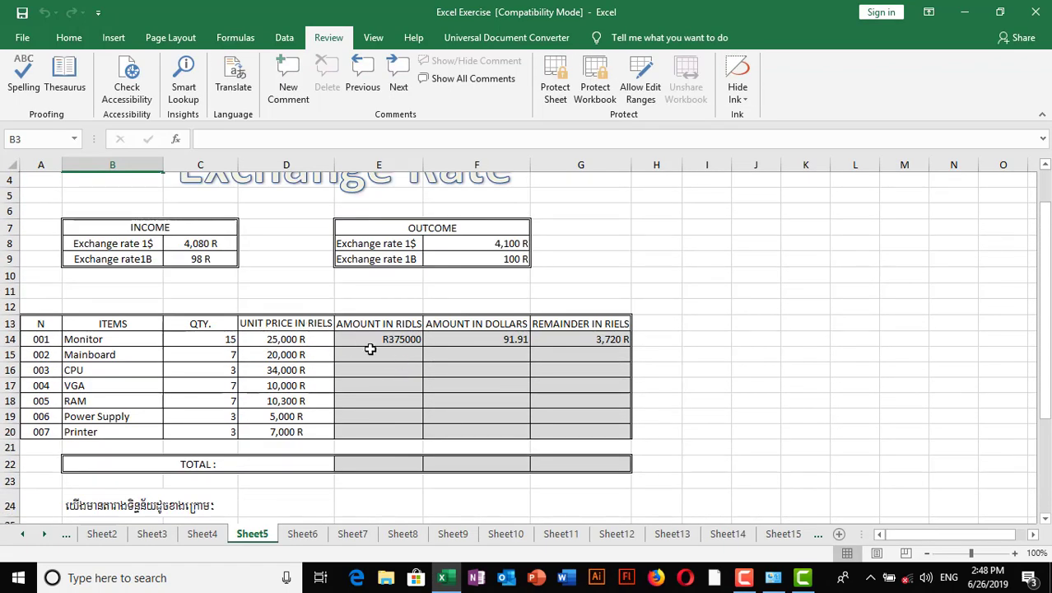
pyautogui.scroll(-1, 378, 355)
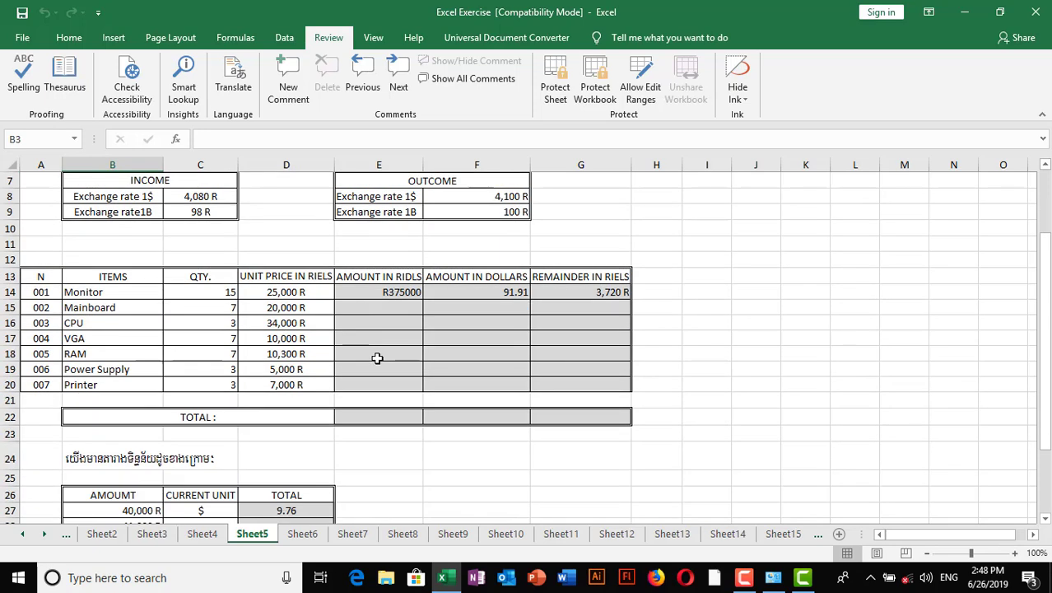
pyautogui.scroll(-2, 377, 358)
pyautogui.scroll(1, 375, 362)
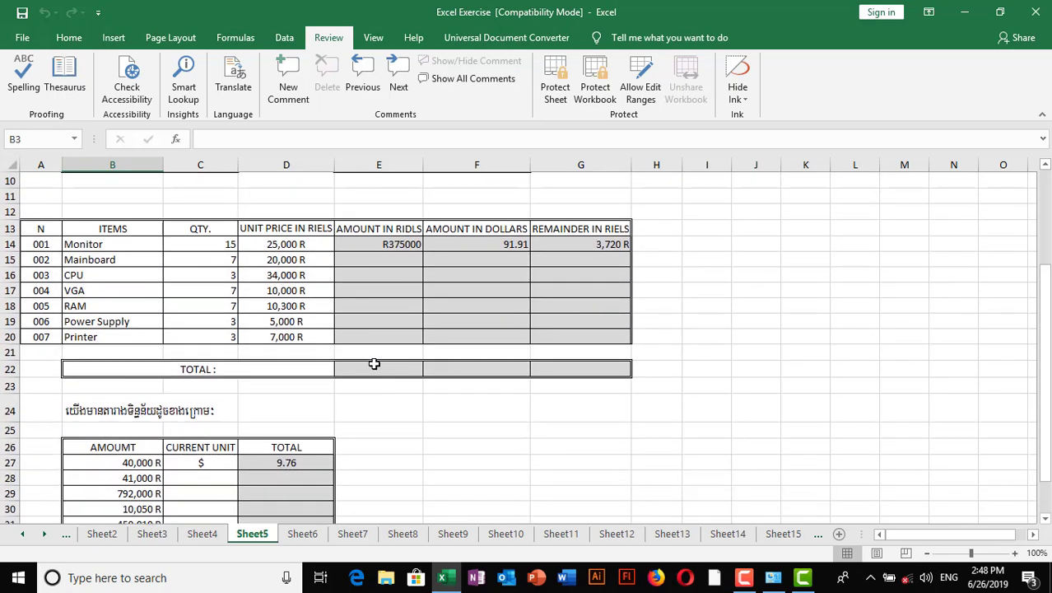
pyautogui.scroll(2, 374, 363)
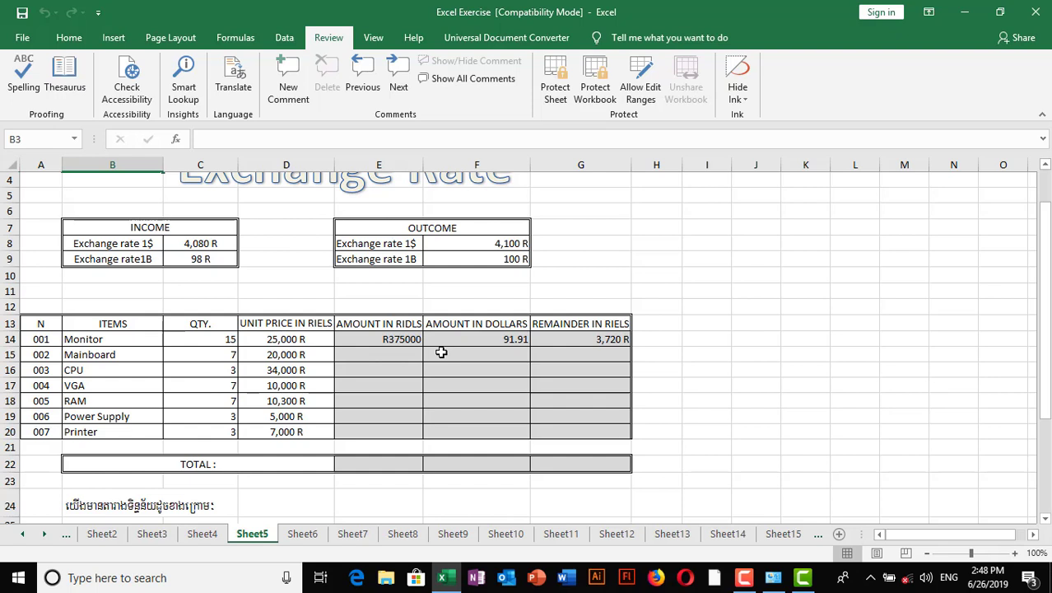